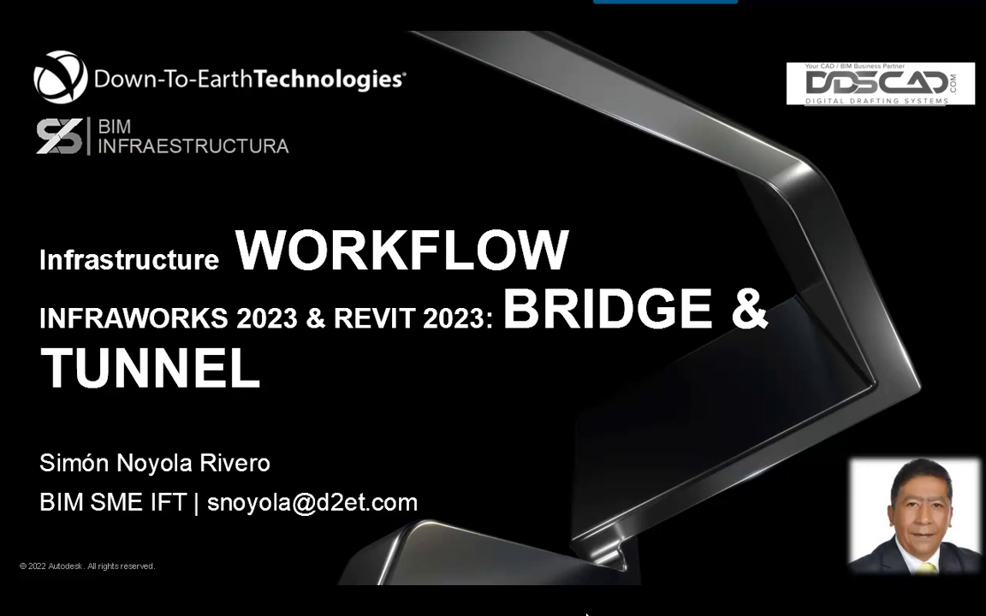
- Advance the slideshow to the BIM INFRAESTRUCTURA slide and bring up the window switcher
key("Right")
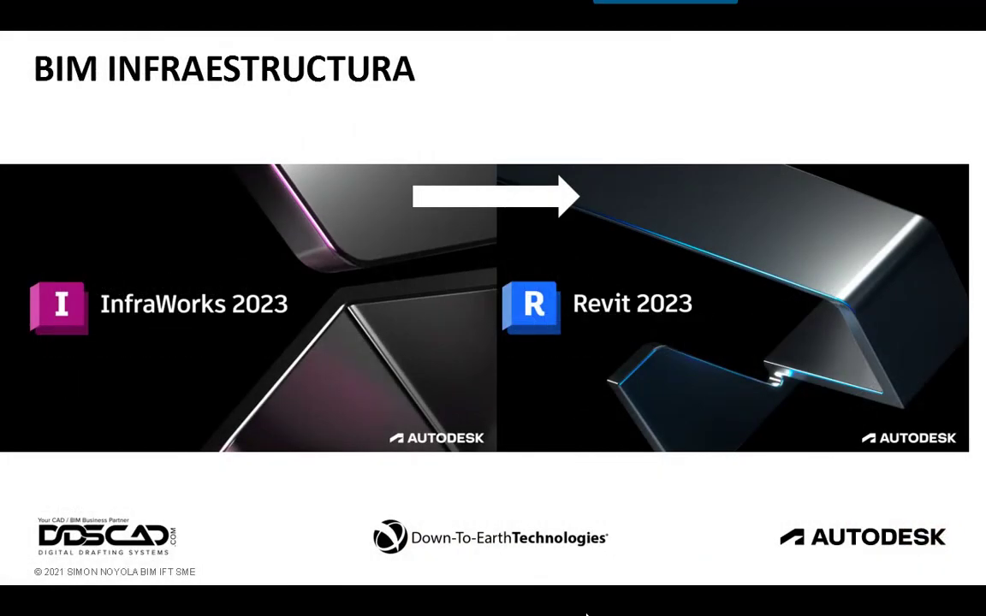
key("alt+Tab")
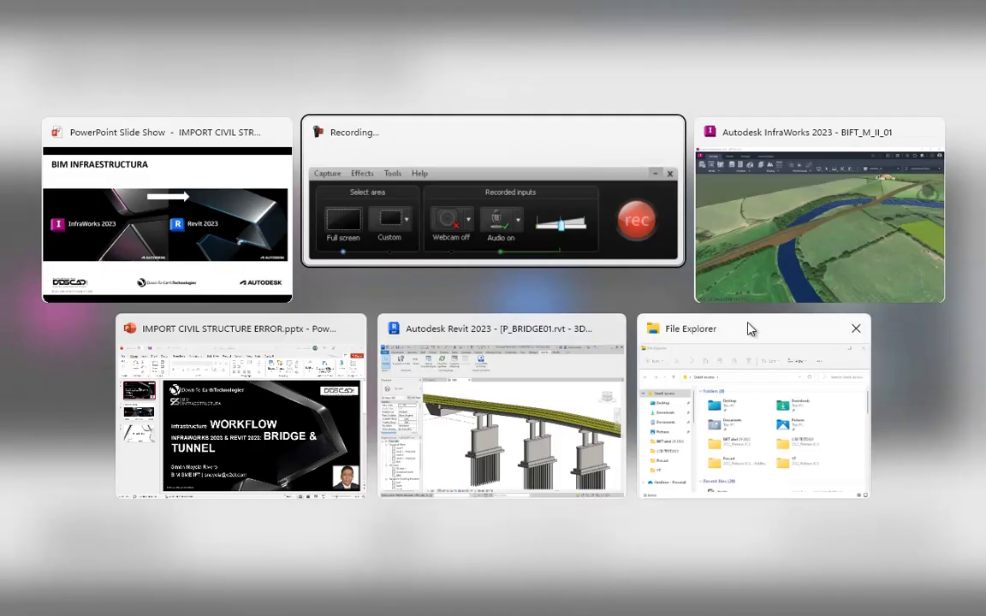
- Add a 192.08 m bridge with 5 piers to Road 1 where it crosses the river
left_click(796, 273)
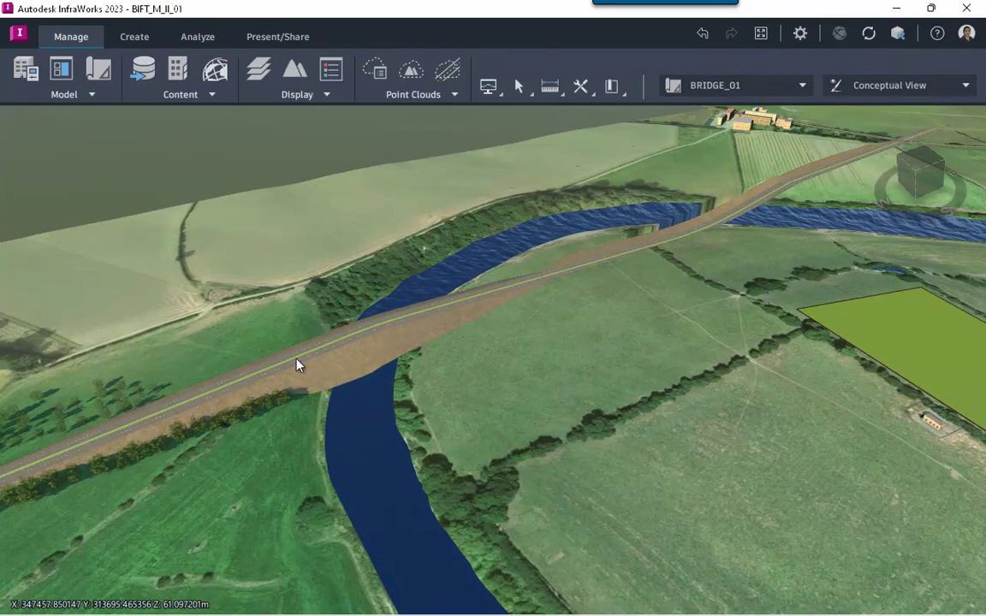
left_click(297, 364)
right_click(272, 373)
mouse_move(360, 307)
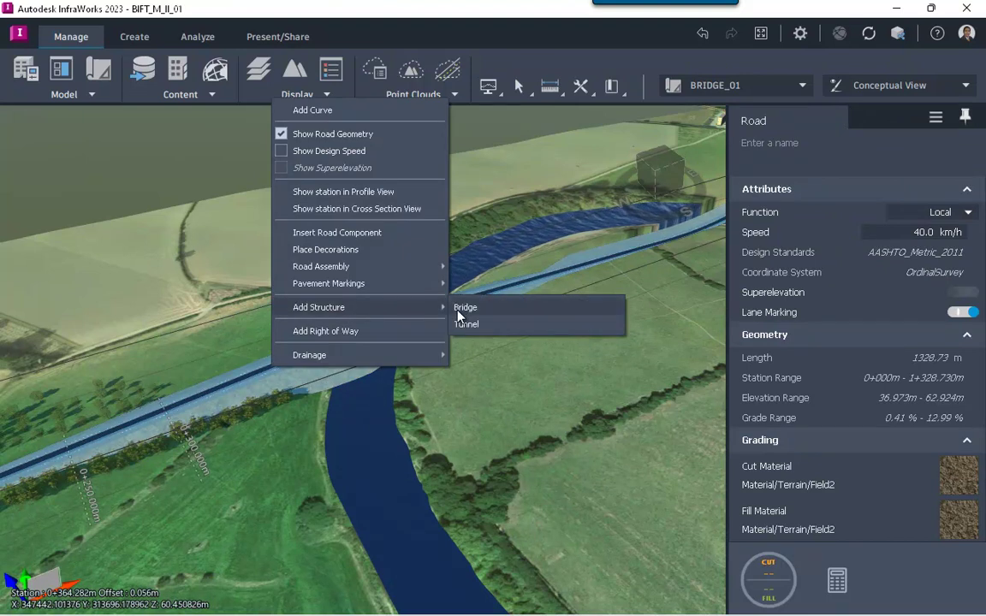
left_click(458, 309)
left_click(243, 382)
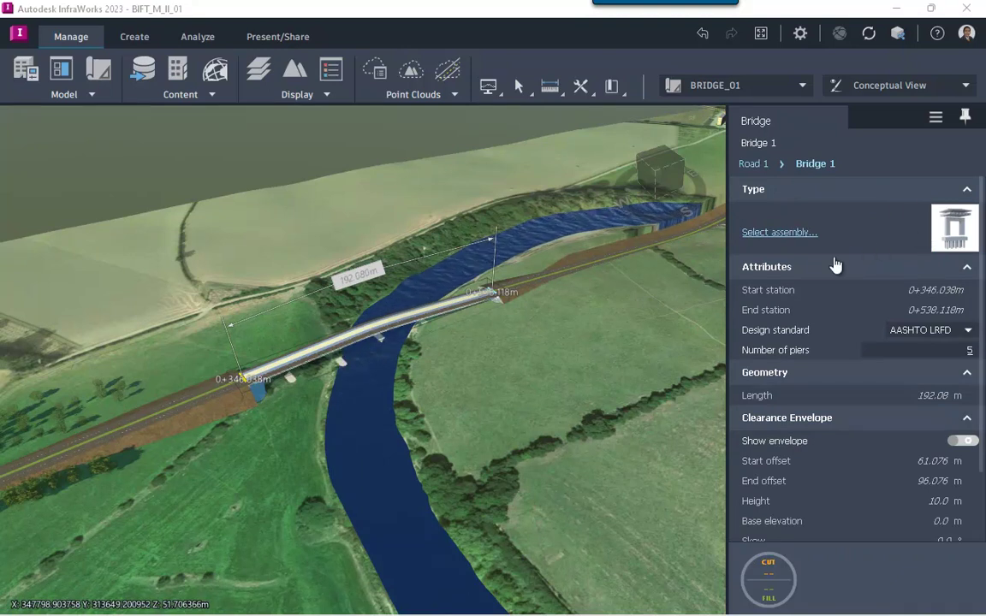
left_click(544, 328)
- Place a roughly 225.8 m tunnel on the road from station 0+691.194 to 0+917.031
scroll(455, 346, "up", 2)
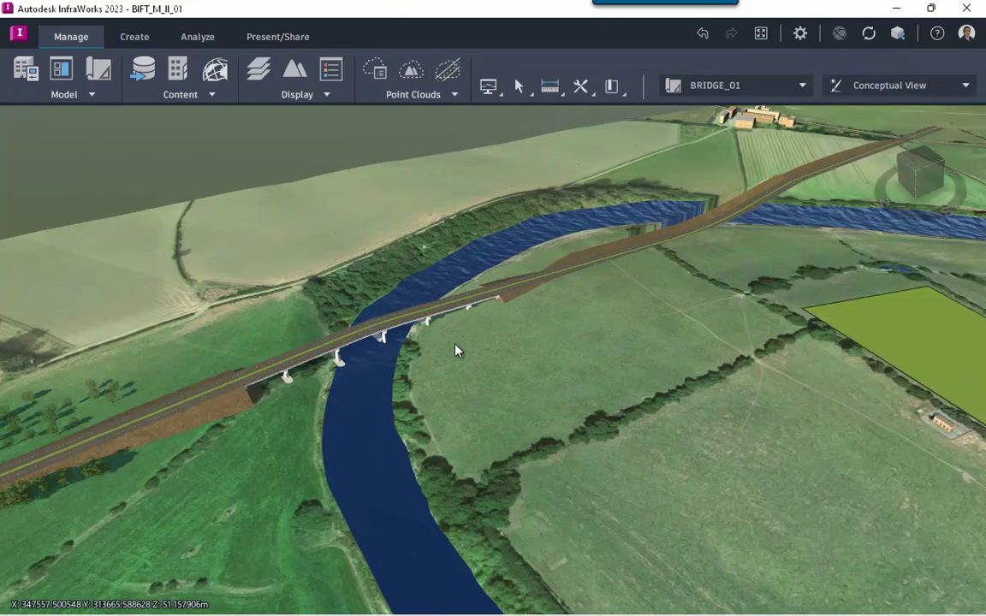
scroll(455, 346, "up", 2)
scroll(455, 345, "up", 2)
scroll(456, 346, "up", 2)
mouse_move(454, 344)
middle_mouse_down("shift")
mouse_move(577, 312)
mouse_move(501, 286)
mouse_move(418, 274)
mouse_move(515, 306)
mouse_move(443, 365)
mouse_move(377, 391)
mouse_move(300, 370)
mouse_move(588, 316)
mouse_move(369, 347)
mouse_move(654, 346)
mouse_move(689, 270)
mouse_move(500, 446)
middle_mouse_up("shift")
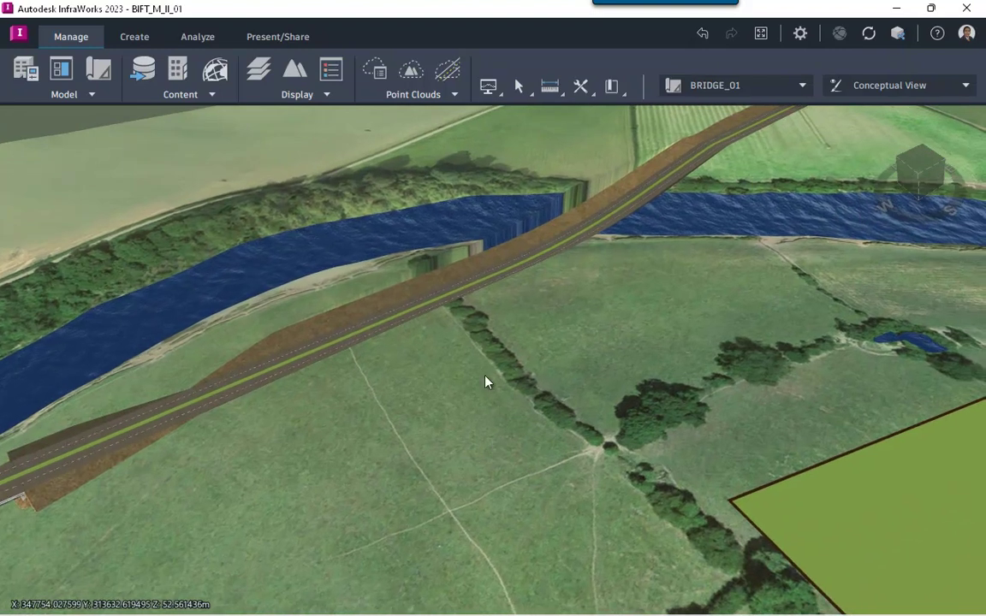
left_click(445, 304)
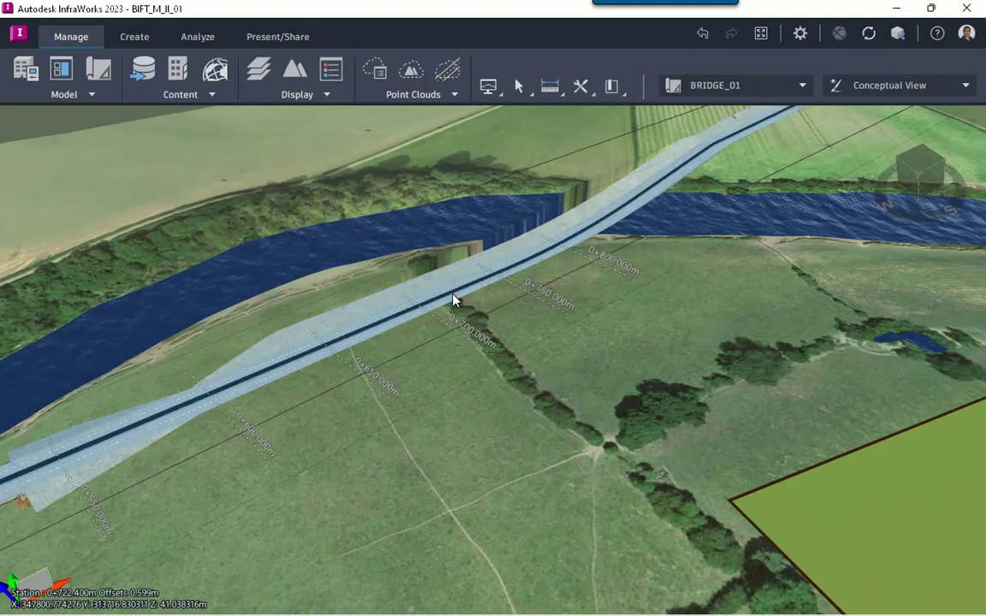
right_click(455, 295)
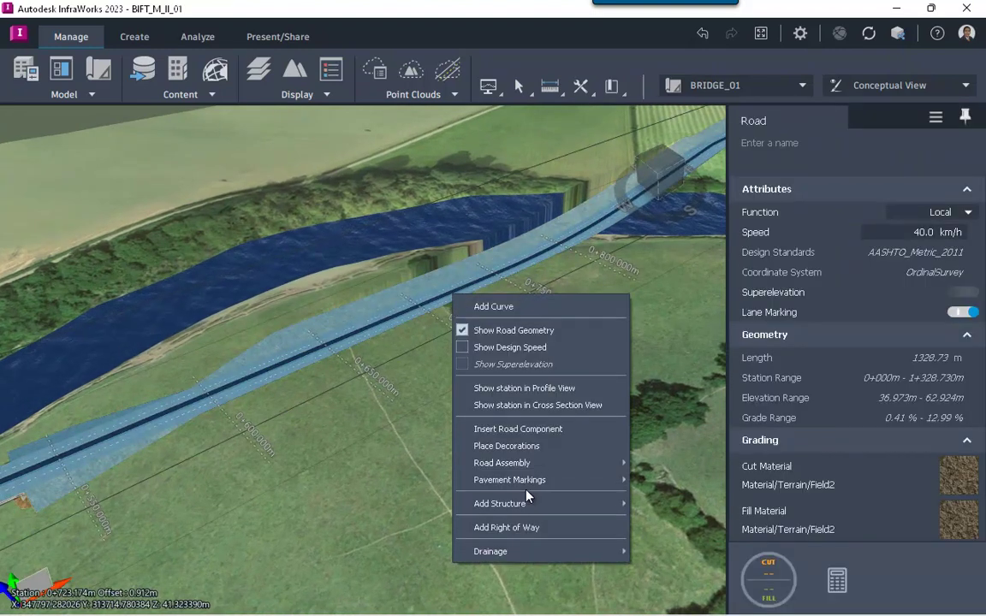
mouse_move(513, 503)
left_click(647, 520)
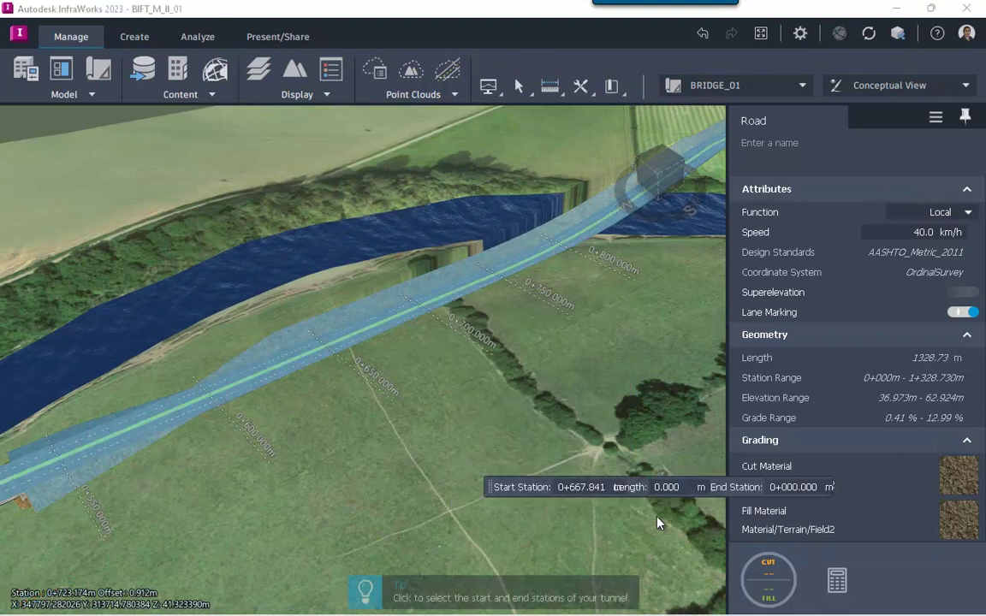
left_click(409, 318)
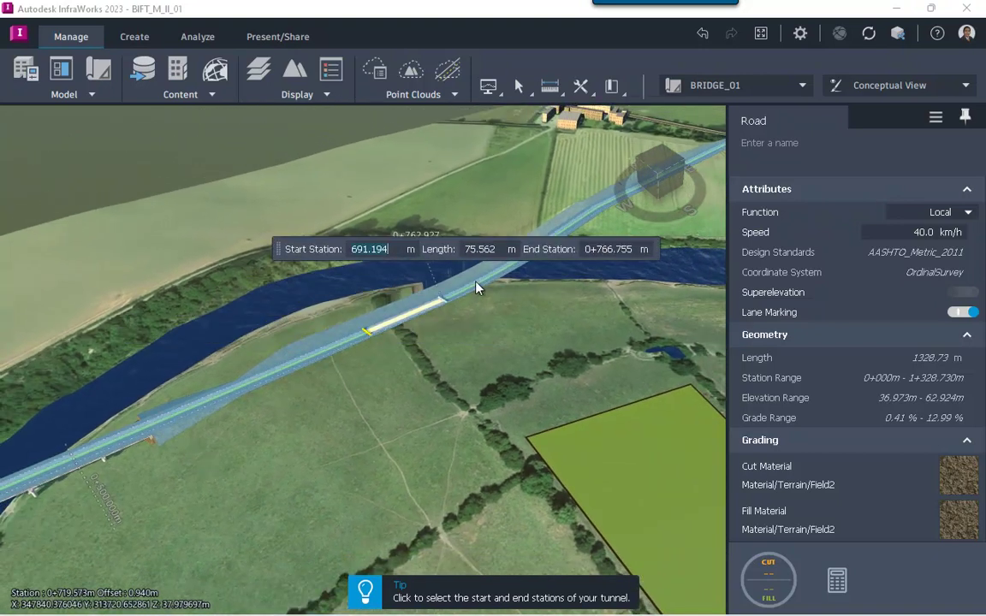
left_click(571, 231)
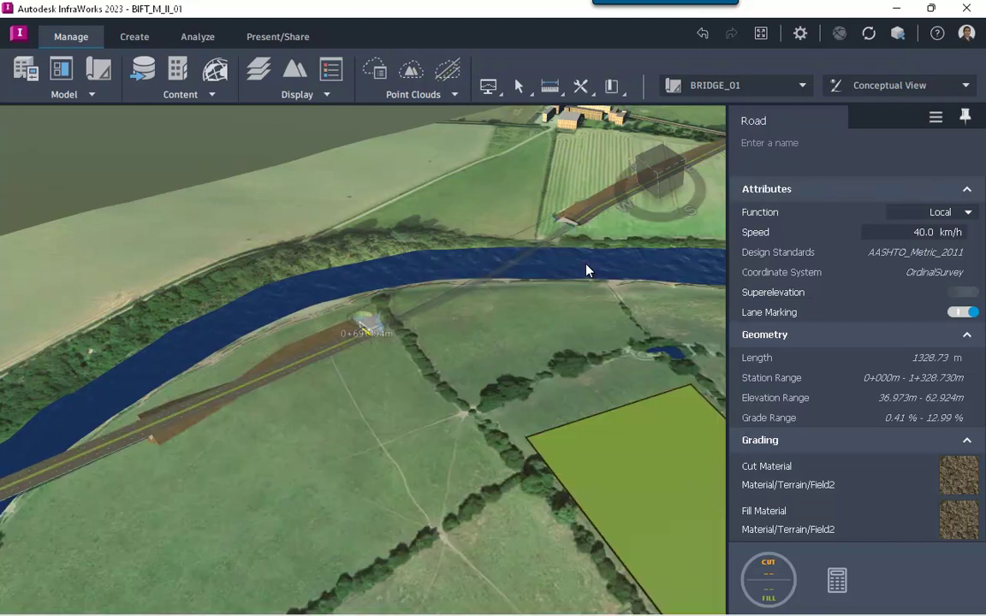
- Zoom in on the tunnel portal by the river and select the tunnel
left_click(490, 324)
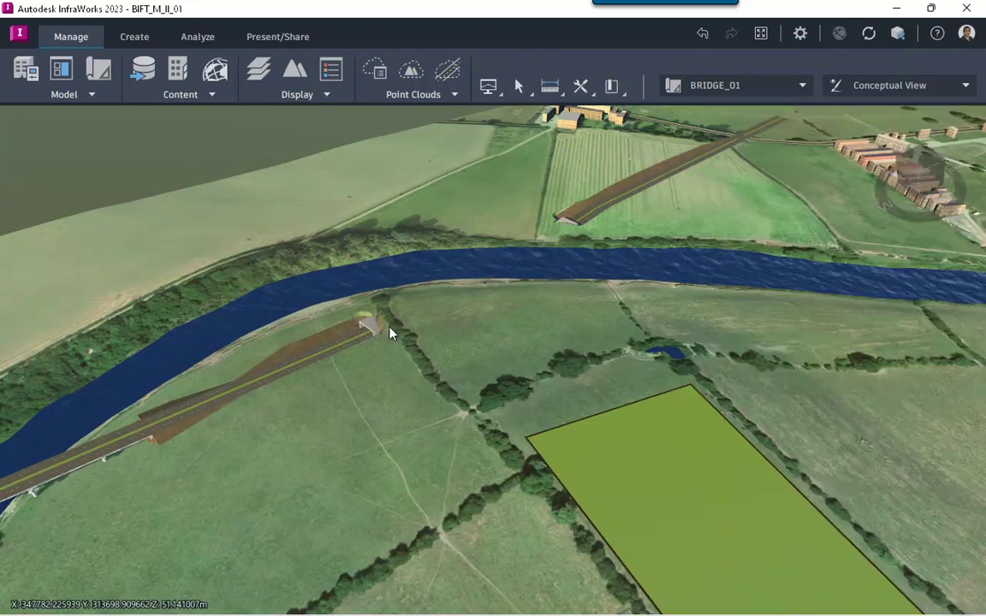
scroll(368, 341, "up", 5)
scroll(367, 341, "up", 2)
scroll(368, 341, "up", 2)
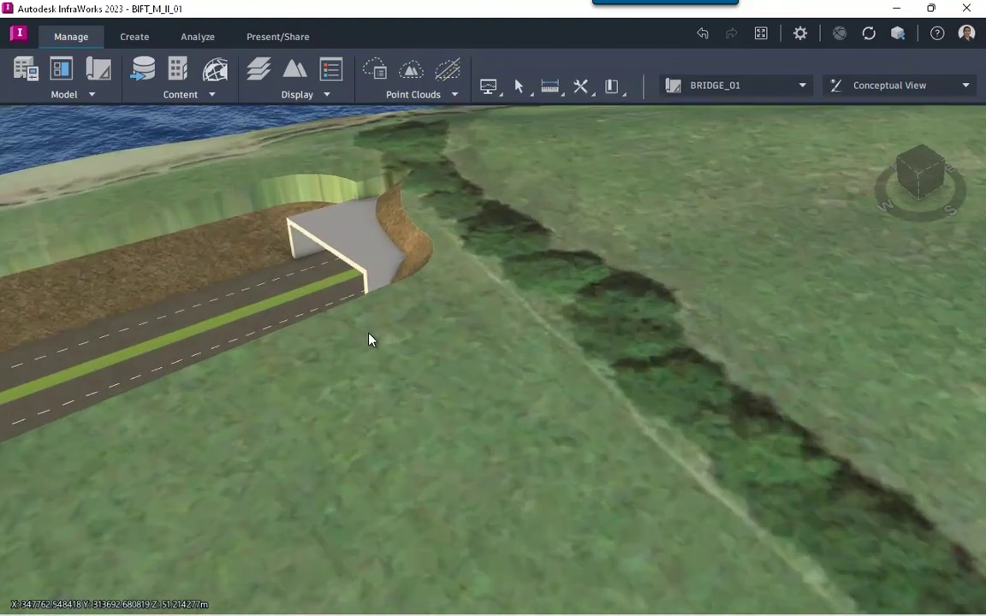
scroll(369, 339, "up", 2)
scroll(371, 336, "up", 2)
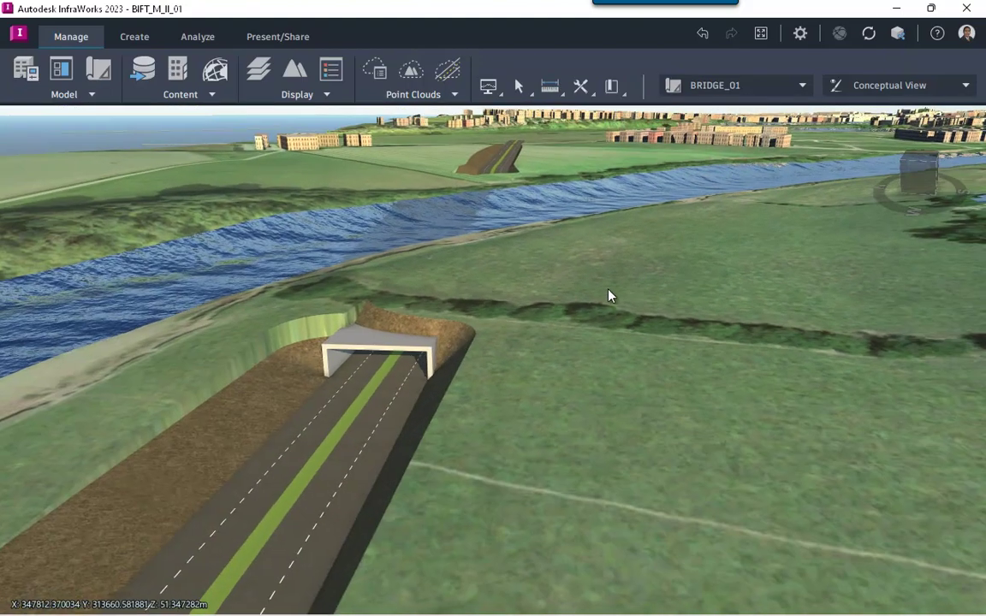
middle_click_drag(439, 311, 398, 347, "shift")
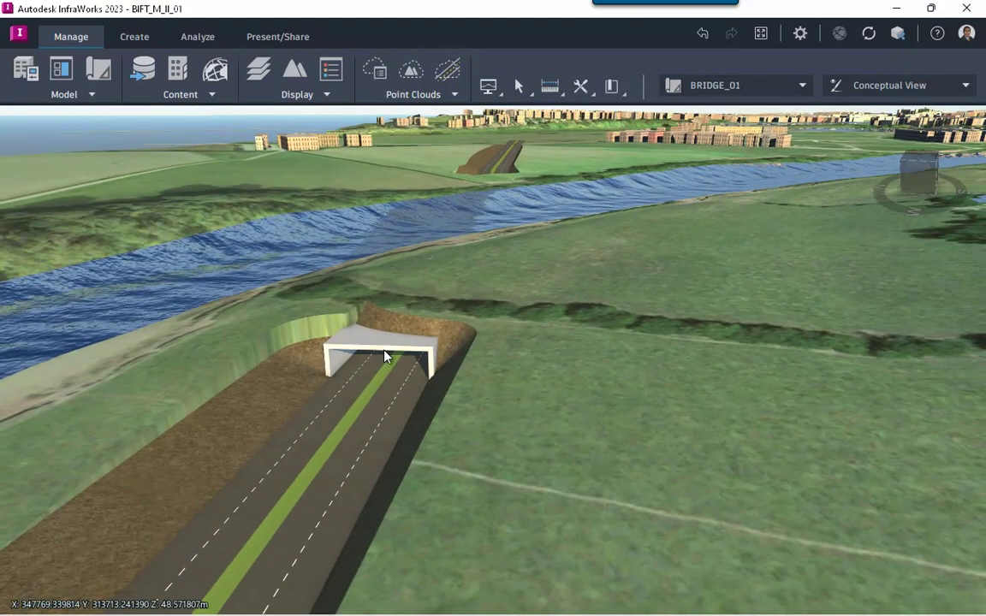
left_click(385, 353)
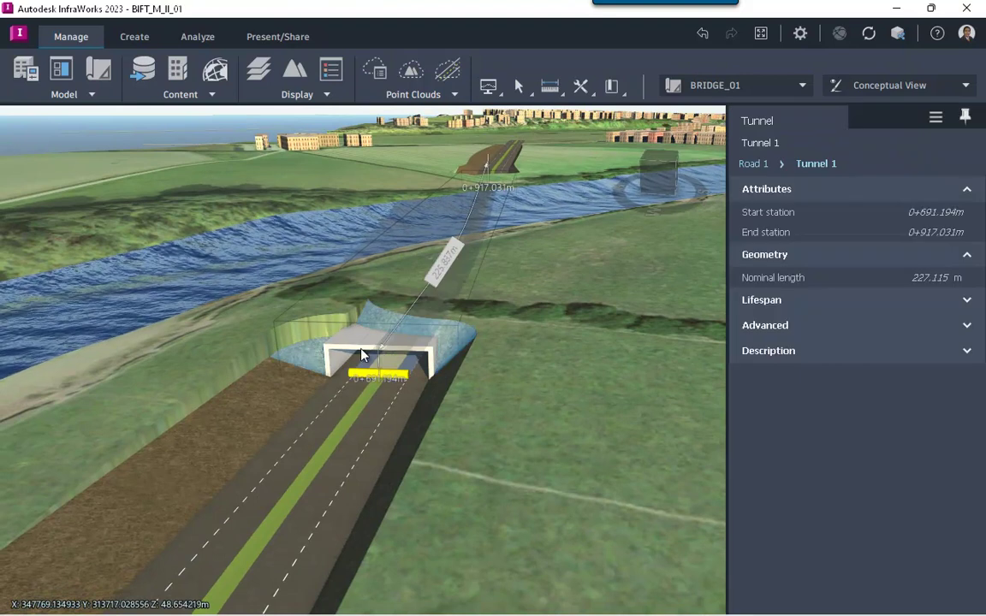
scroll(362, 355, "up", 1)
scroll(362, 355, "up", 2)
scroll(358, 352, "up", 1)
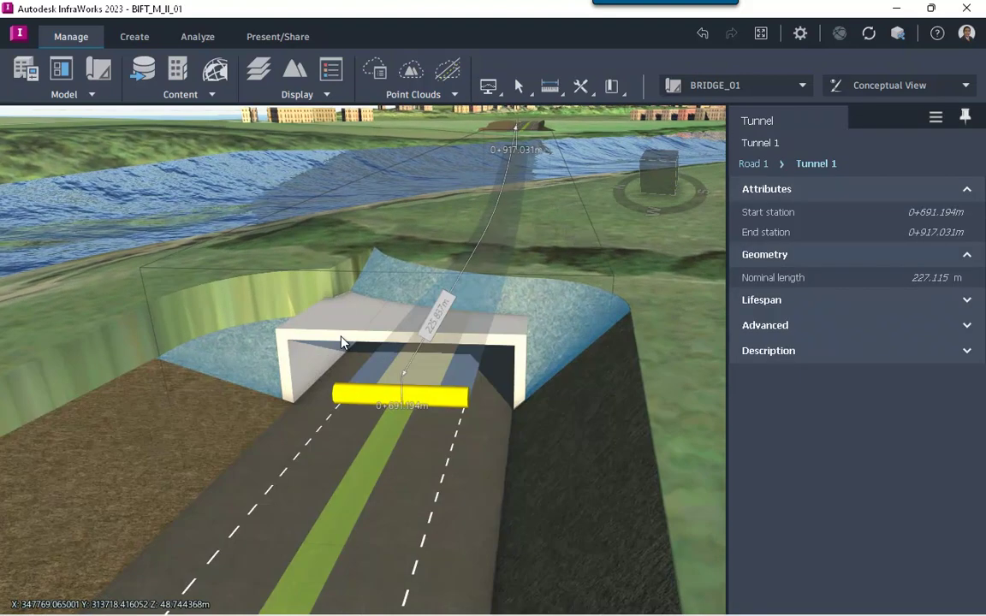
- Change Segment 1 from Rectangle to Bored, 20.0 m diameter with 0.75 m walls
left_click(348, 337)
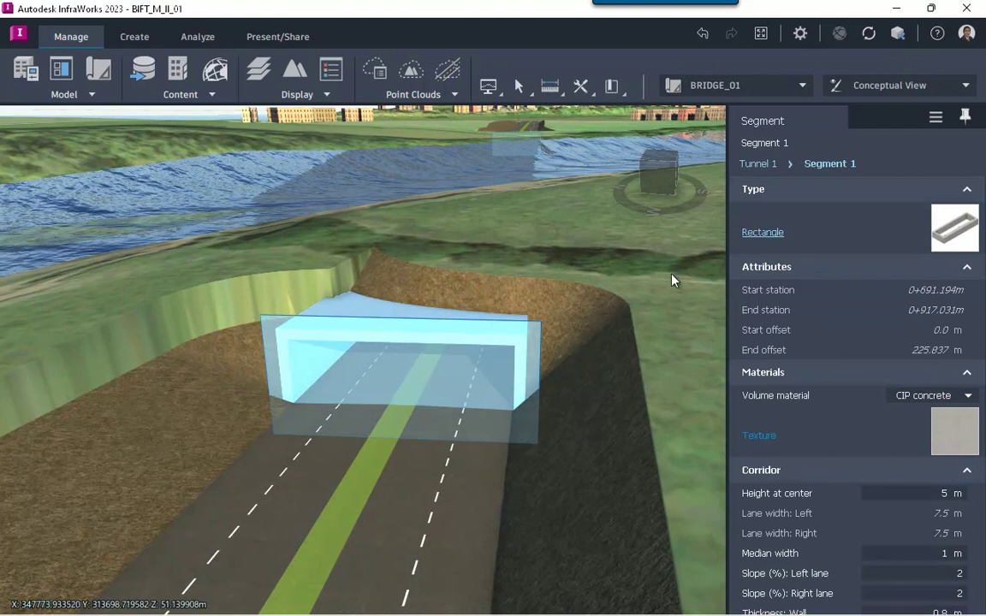
left_click(764, 233)
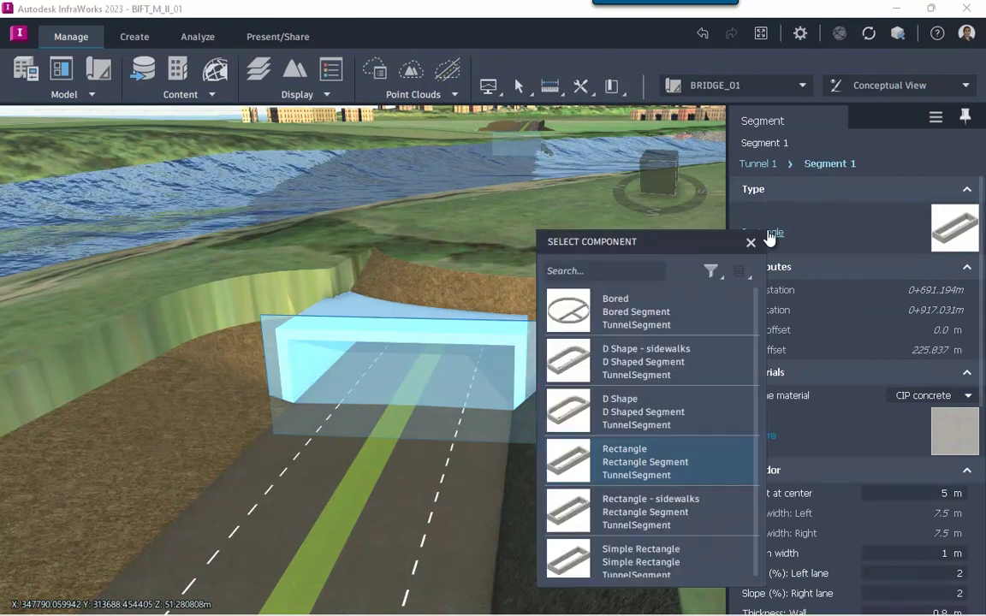
left_click(571, 315)
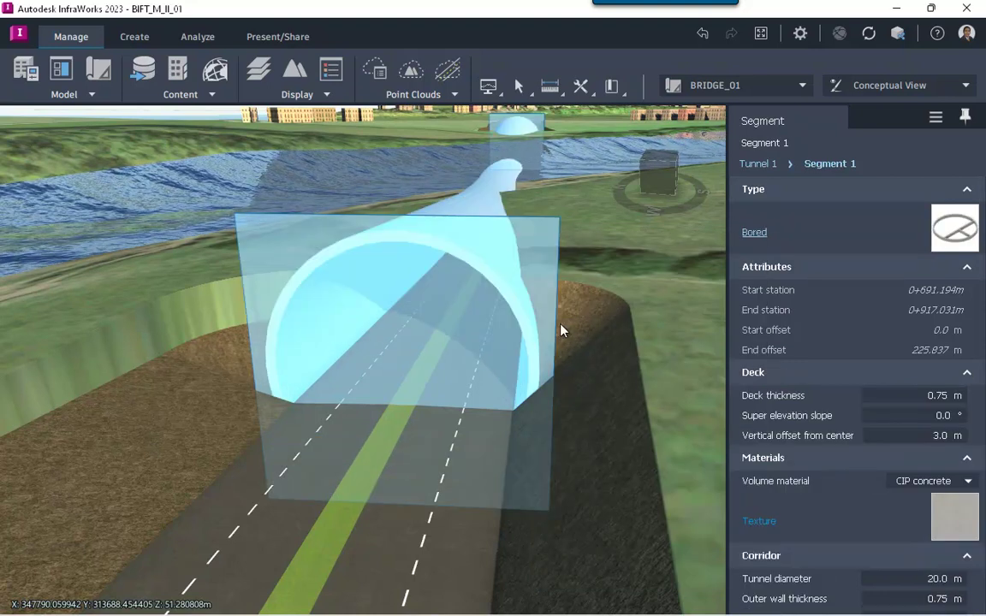
scroll(560, 330, "down", 3)
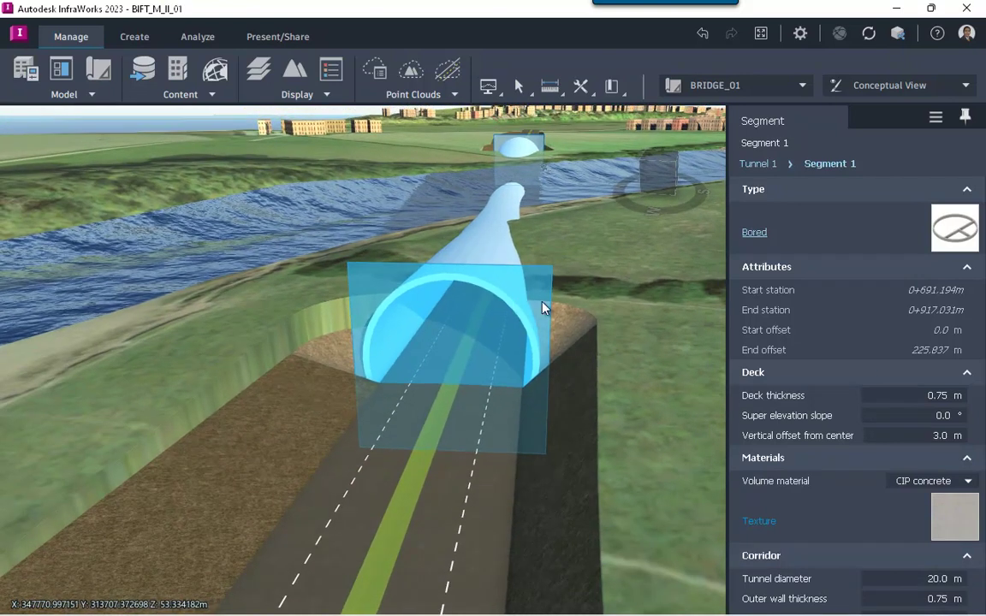
scroll(522, 363, "down", 2)
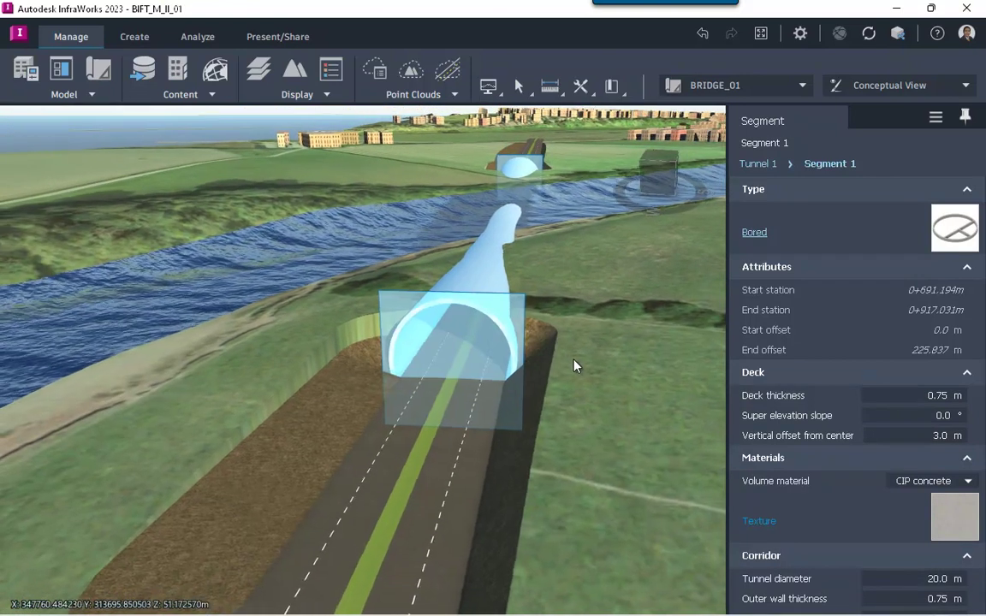
middle_click_drag(573, 365, 340, 413)
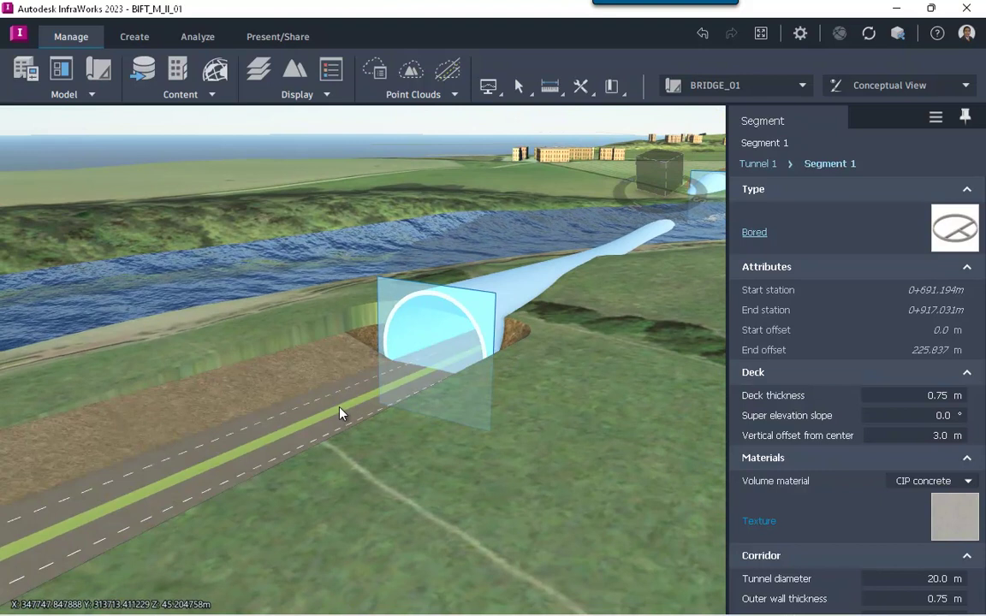
left_click(340, 413)
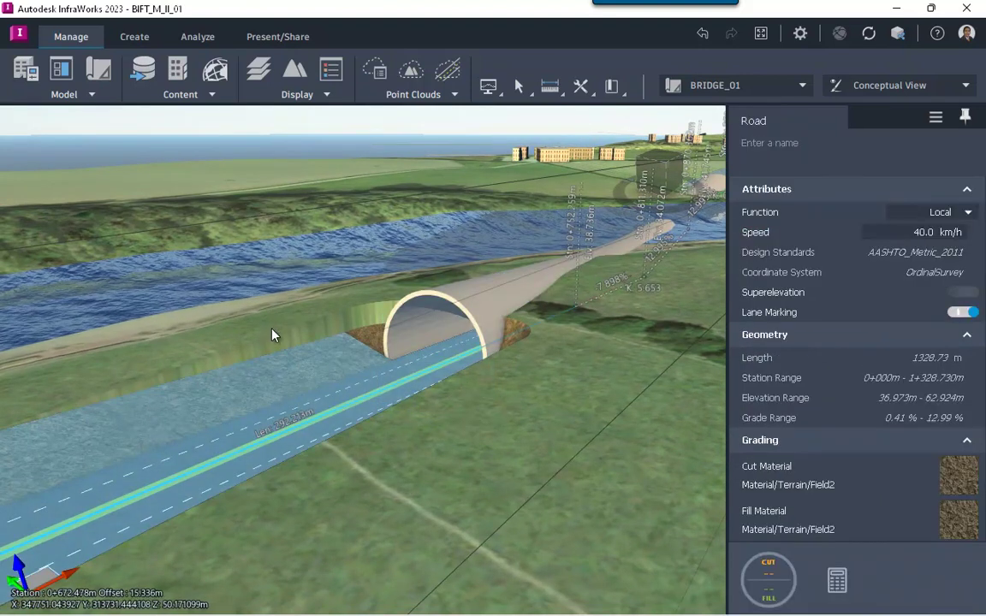
- In the road's profile view, drop the PVI to 27.522 m, steepening grades to 20.34%
right_click(338, 400)
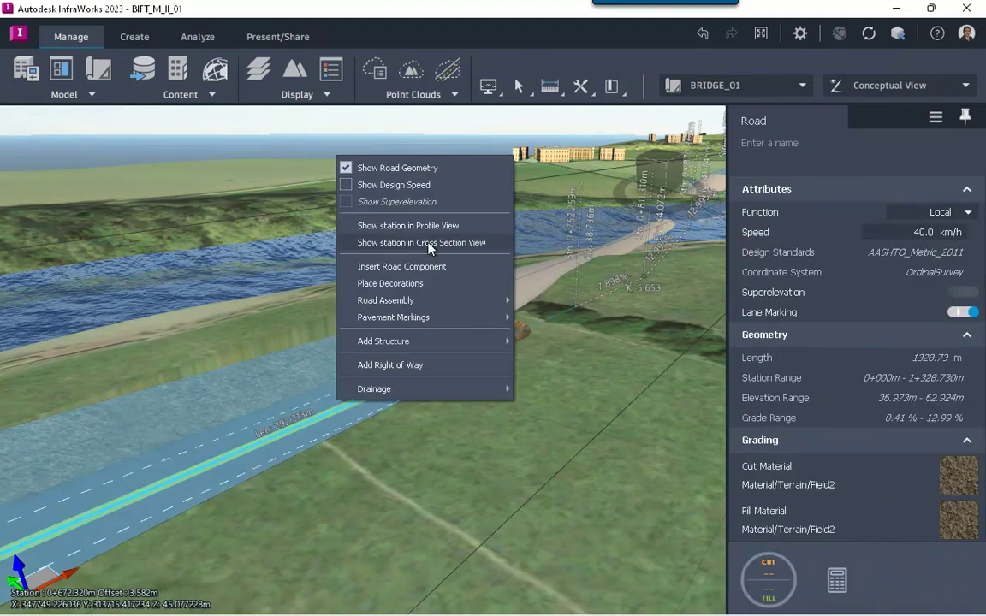
left_click(428, 226)
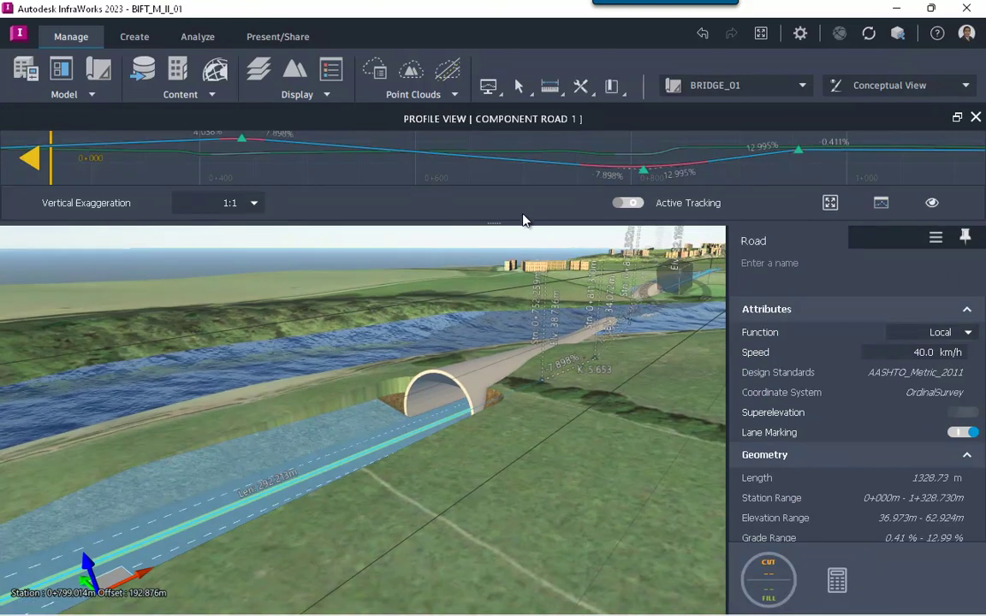
left_click_drag(643, 171, 644, 184)
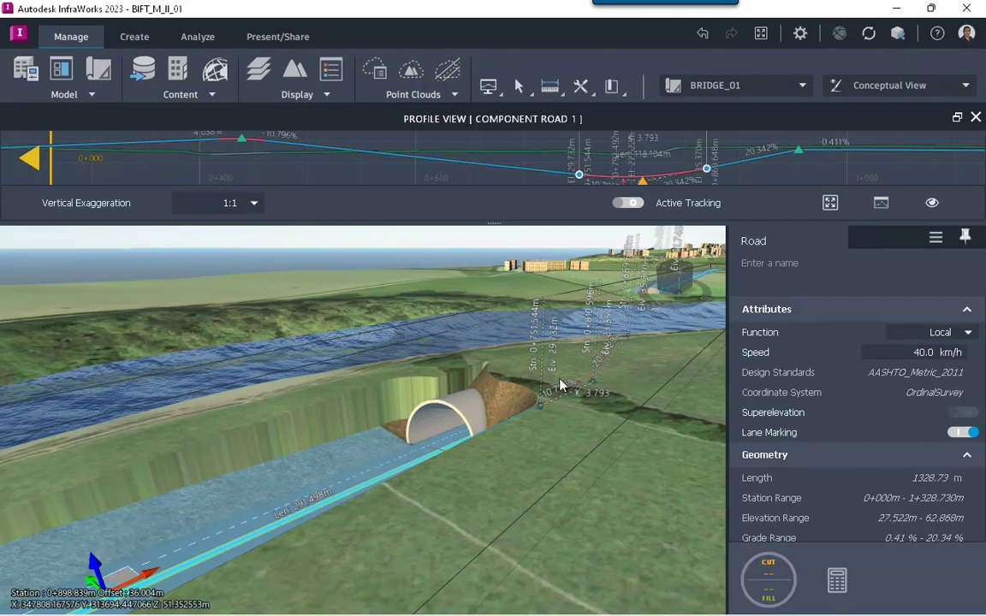
mouse_move(531, 445)
left_mouse_down()
mouse_move(531, 429)
mouse_move(741, 343)
mouse_move(783, 369)
mouse_move(777, 408)
mouse_move(724, 445)
mouse_move(612, 411)
mouse_move(326, 477)
left_mouse_up()
- Select Bridge 1 and start publishing it as a new civil structure
scroll(326, 476, "up", 3)
scroll(292, 479, "up", 3)
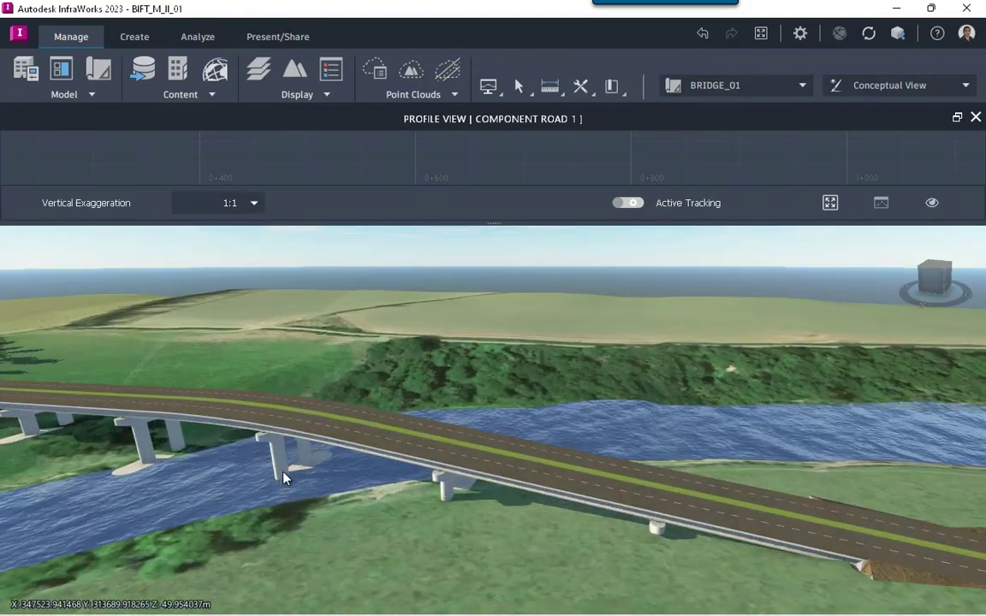
left_click(308, 438)
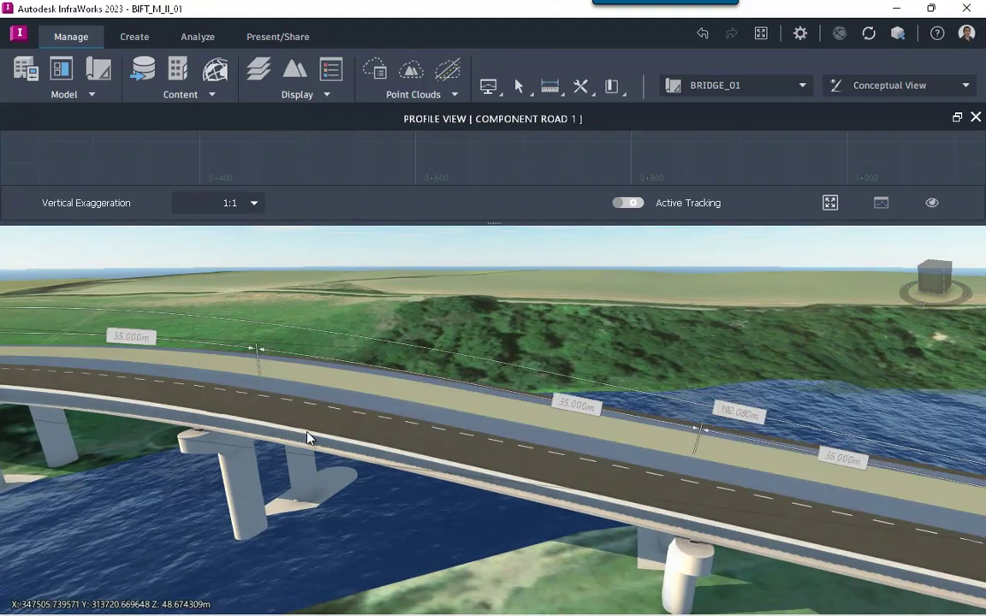
right_click(311, 433)
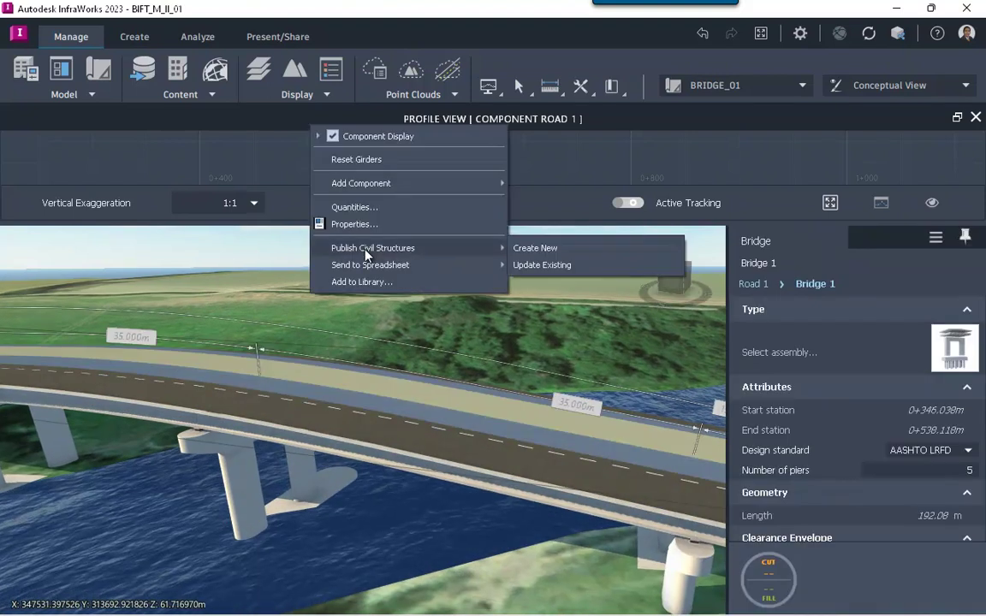
mouse_move(373, 248)
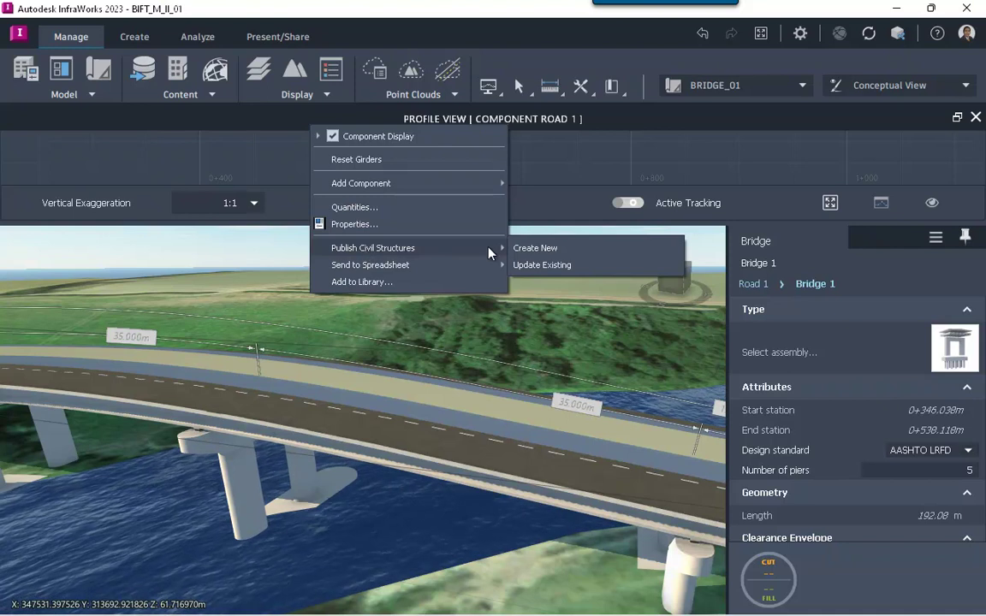
left_click(539, 248)
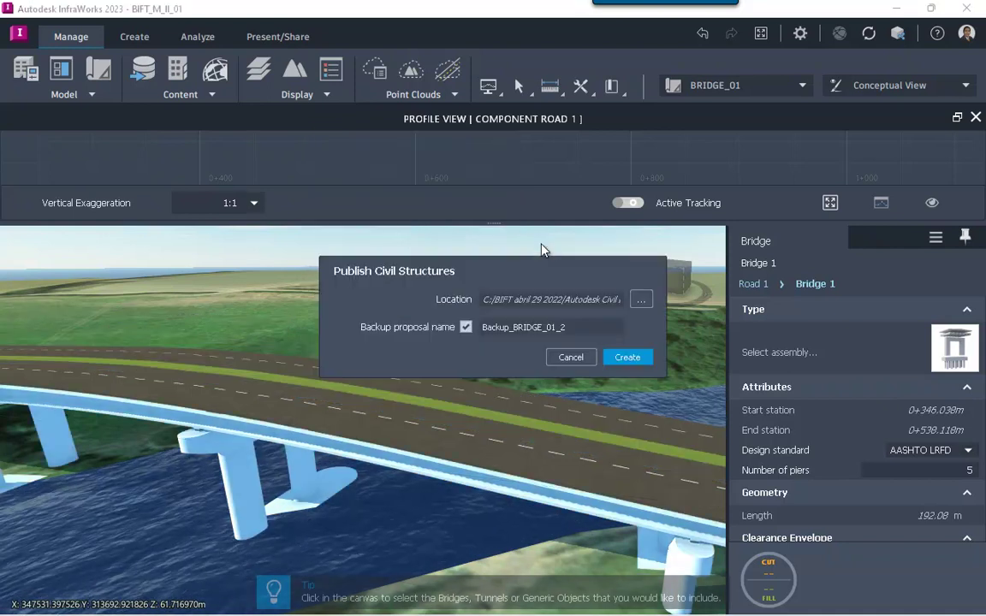
- Save the civil structure file as P_CIVIL_BRIDGE.imx in C:\YT and create it
left_click(641, 300)
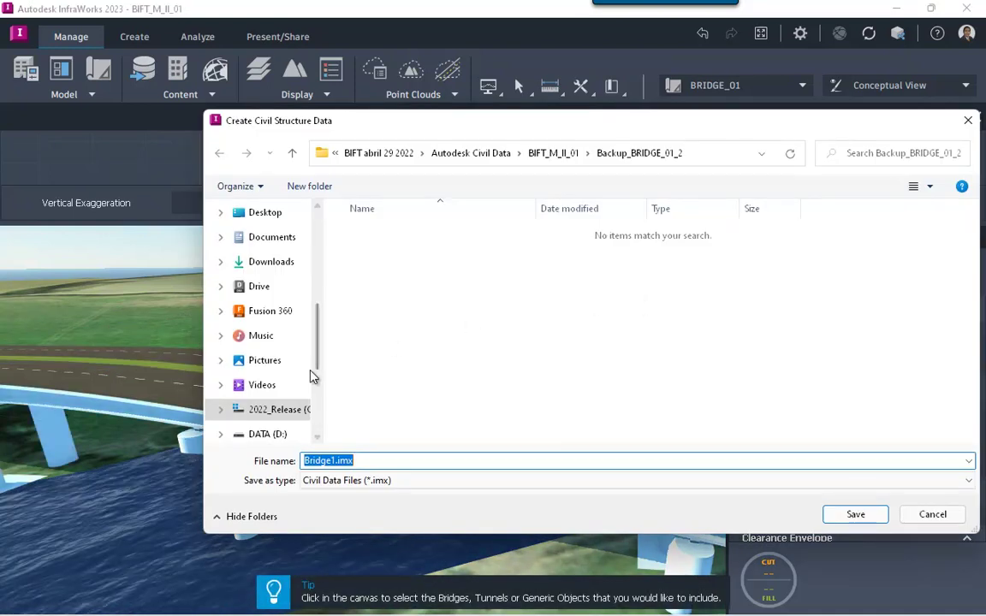
left_click(272, 409)
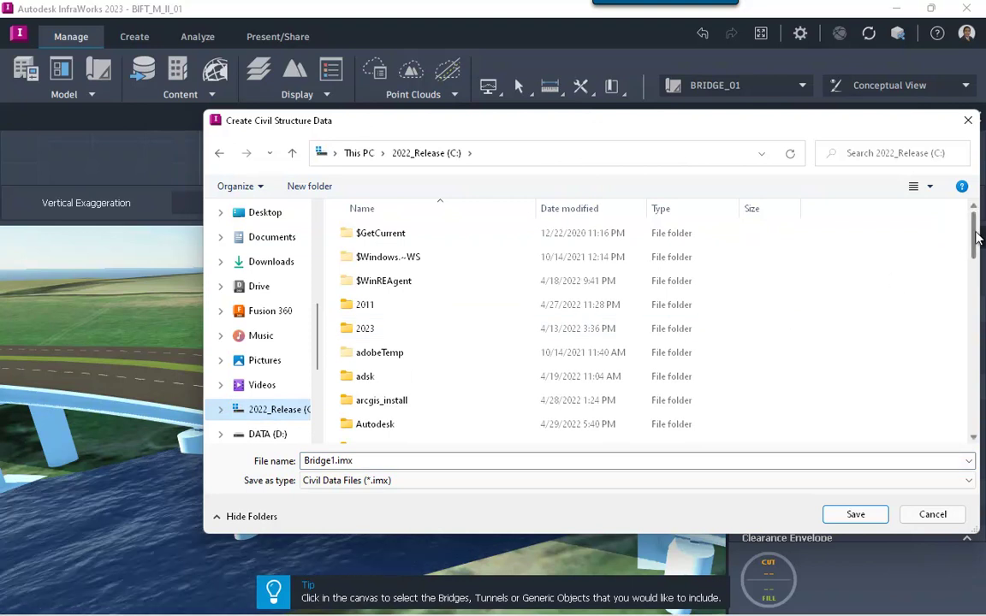
left_click_drag(976, 238, 976, 432)
double_click(501, 434)
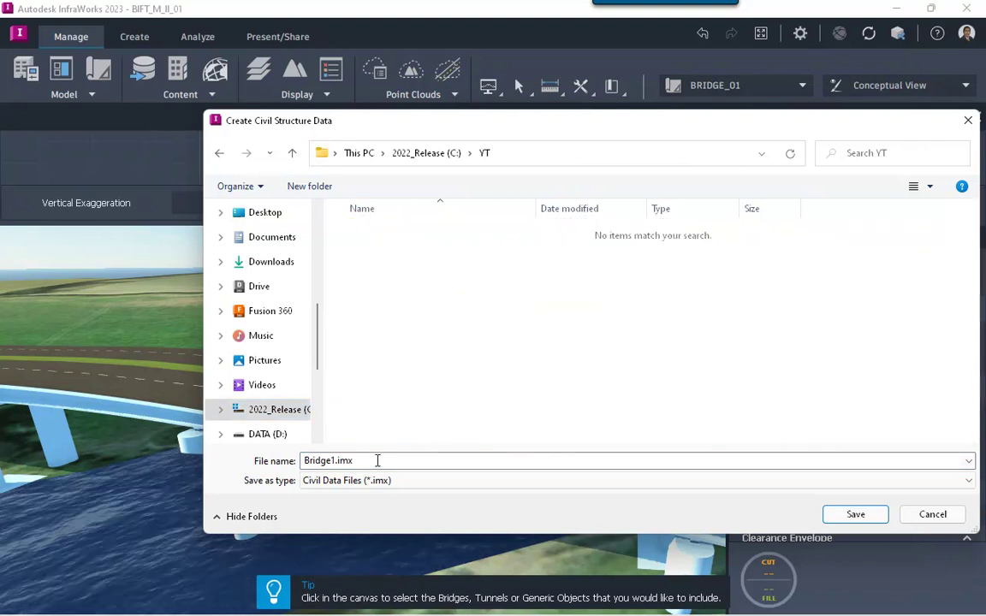
double_click(377, 461)
type("P_CIVI")
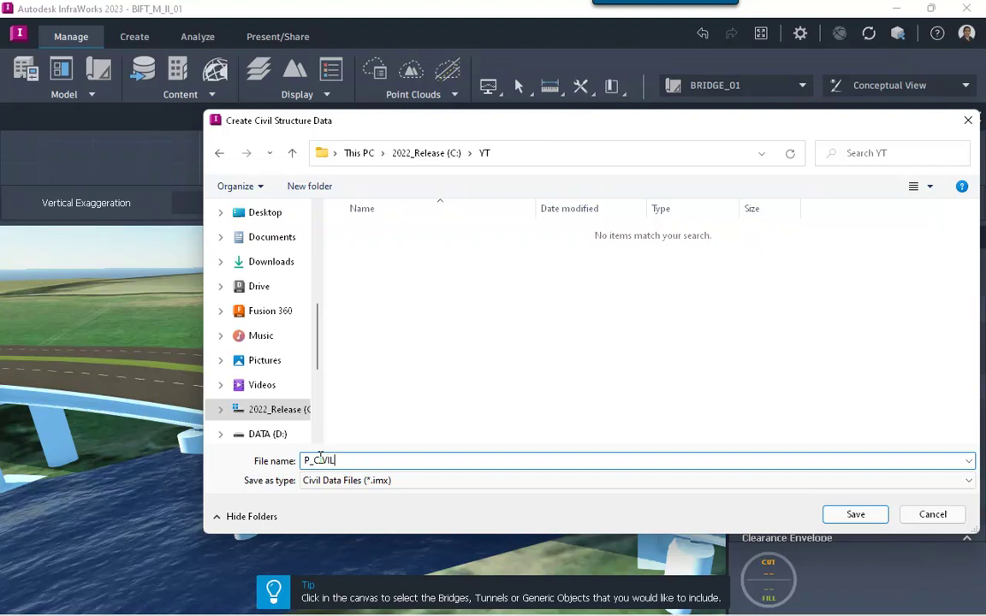
type("L_BRIDGE")
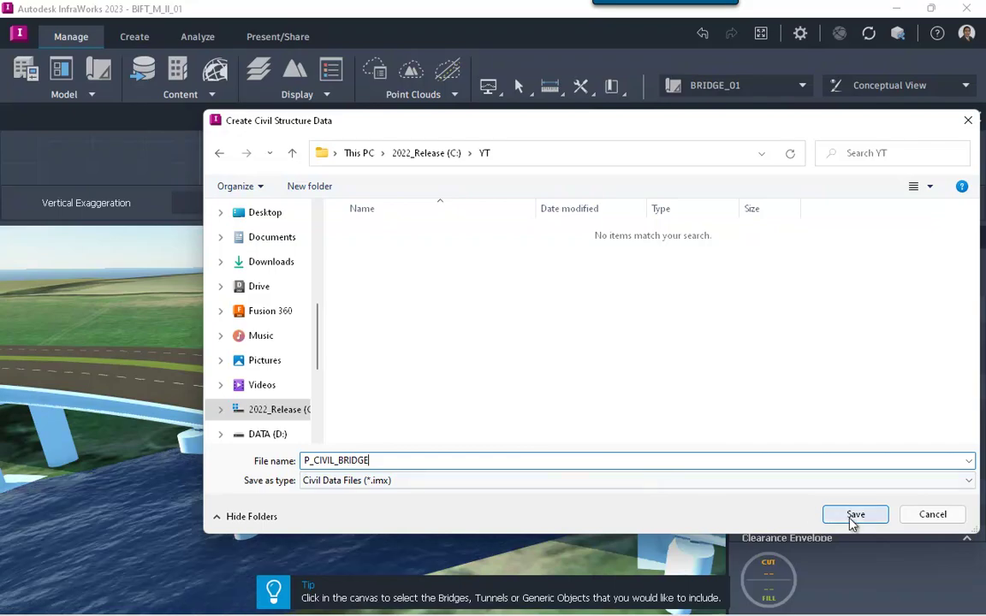
left_click(854, 516)
left_click(633, 359)
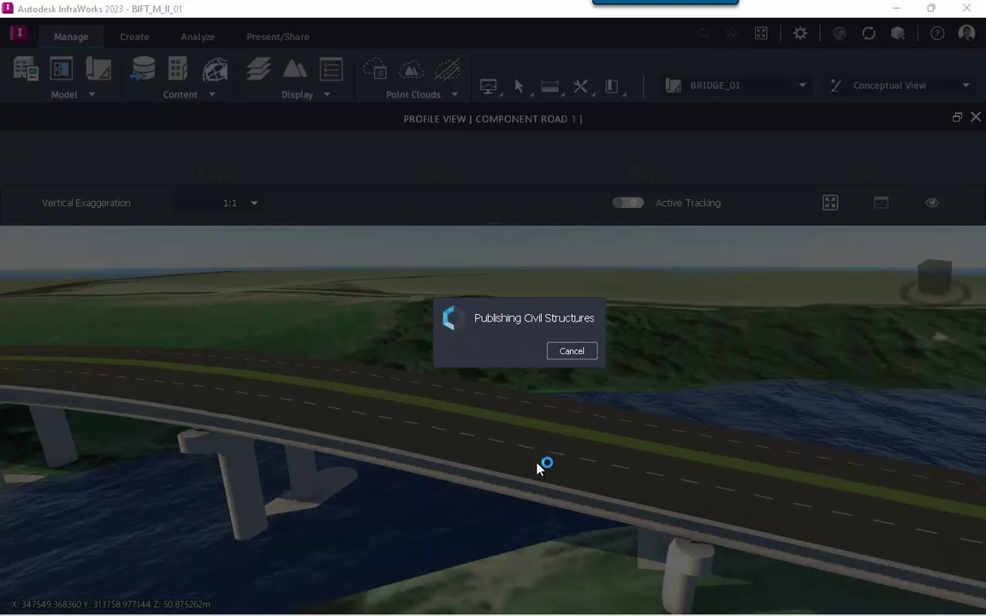
key("alt+Tab")
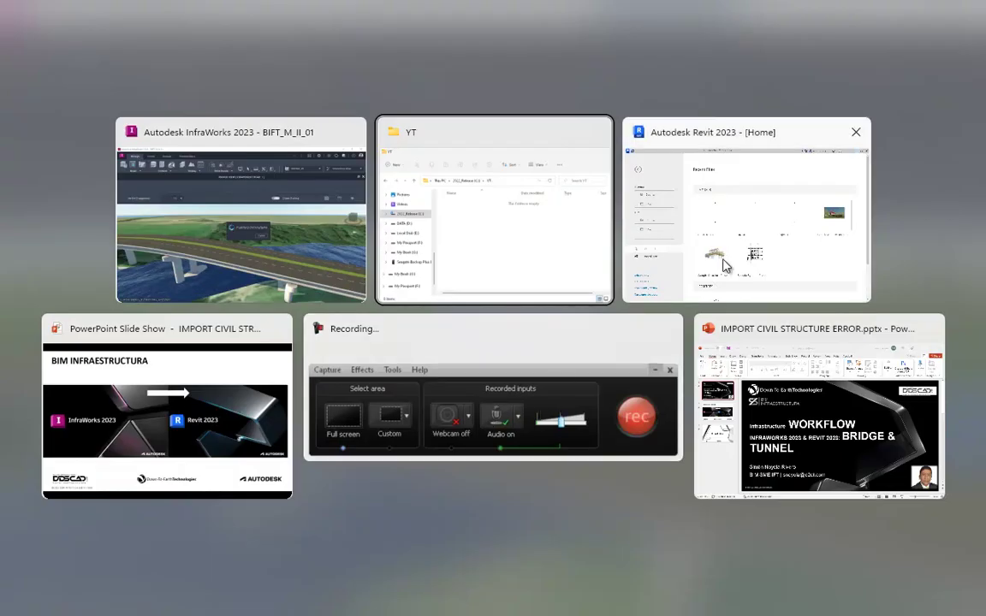
- Create a new Revit project, Project3, from the Metric-Structural Template
left_click(753, 235)
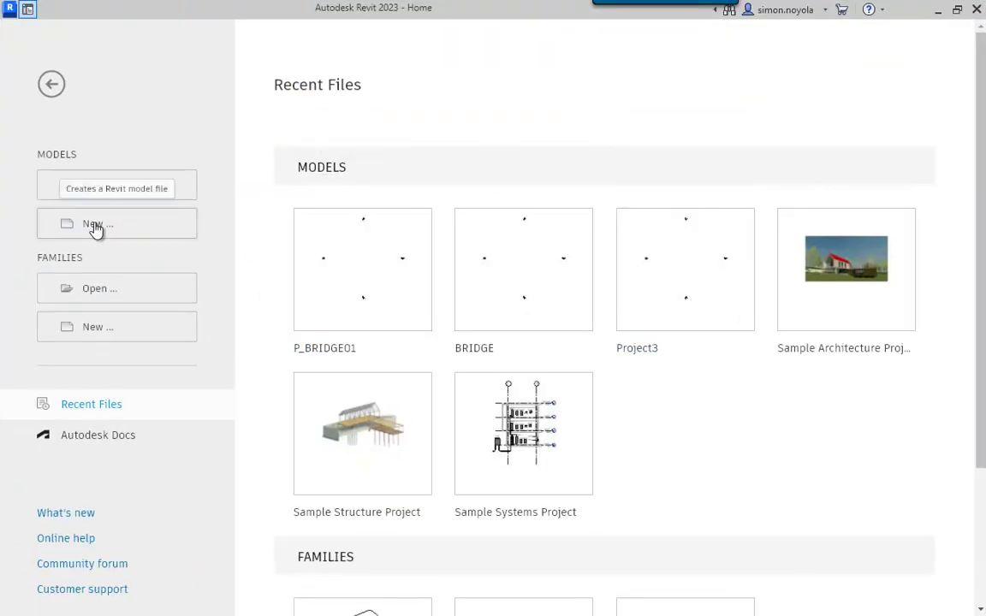
left_click(98, 226)
left_click(420, 286)
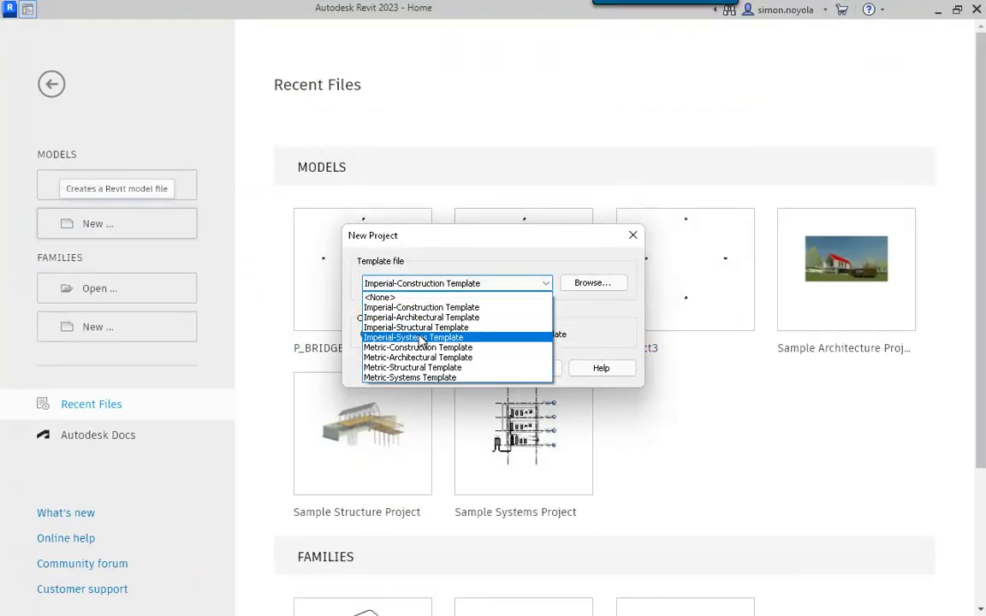
left_click(420, 367)
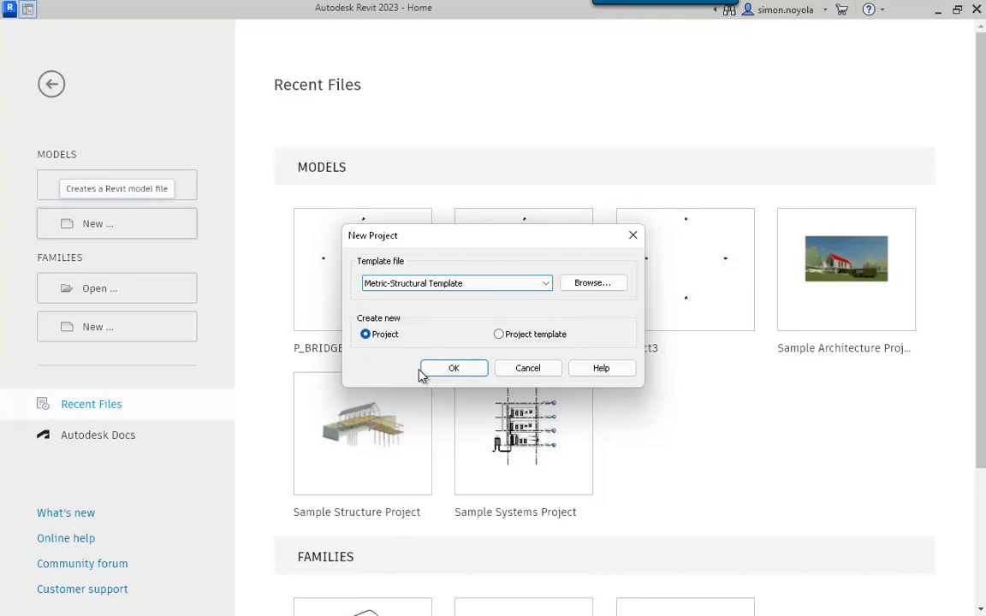
left_click(456, 368)
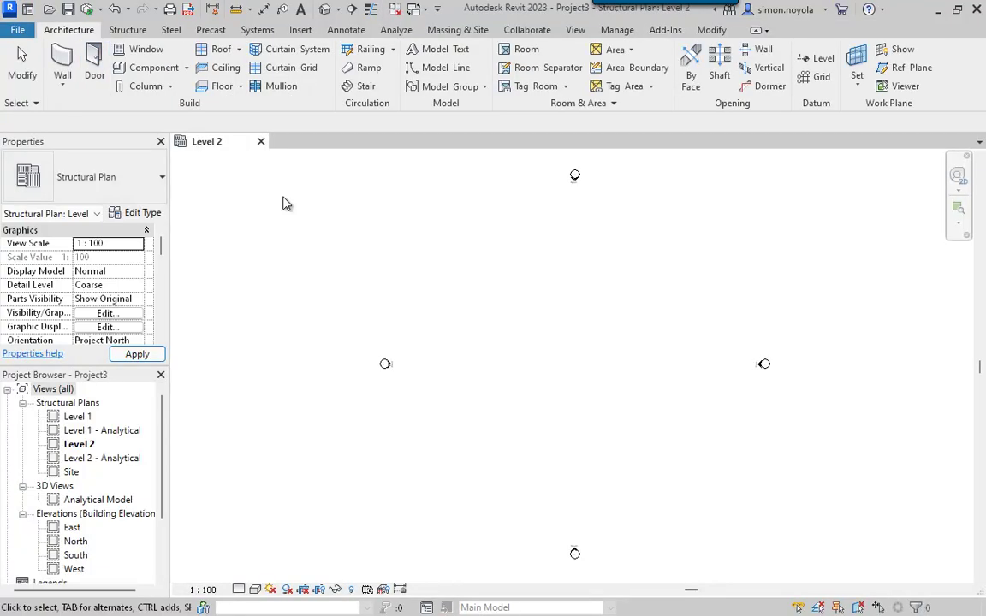
- Save the project as P_CIVIL_BRIDGE_TUNNEL.rvt in the YT folder
left_click(69, 9)
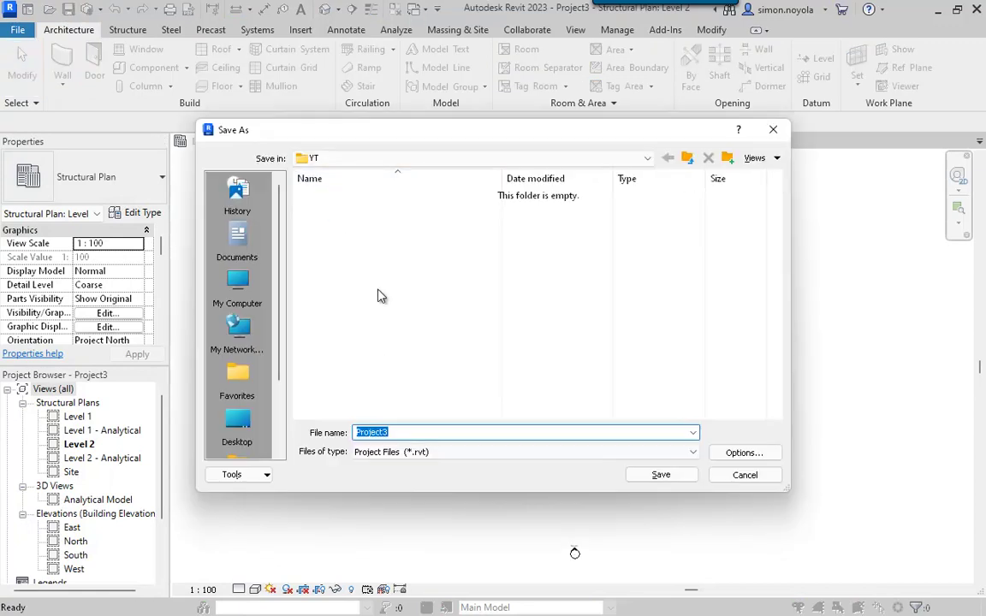
type("P_CIVIL_BRIDGE_TUNNEL")
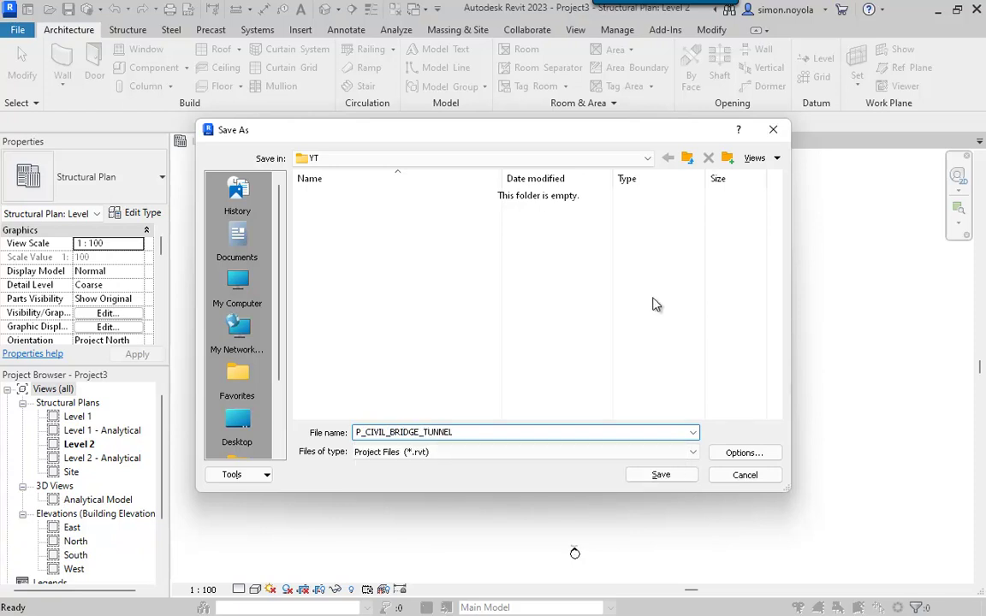
left_click(673, 479)
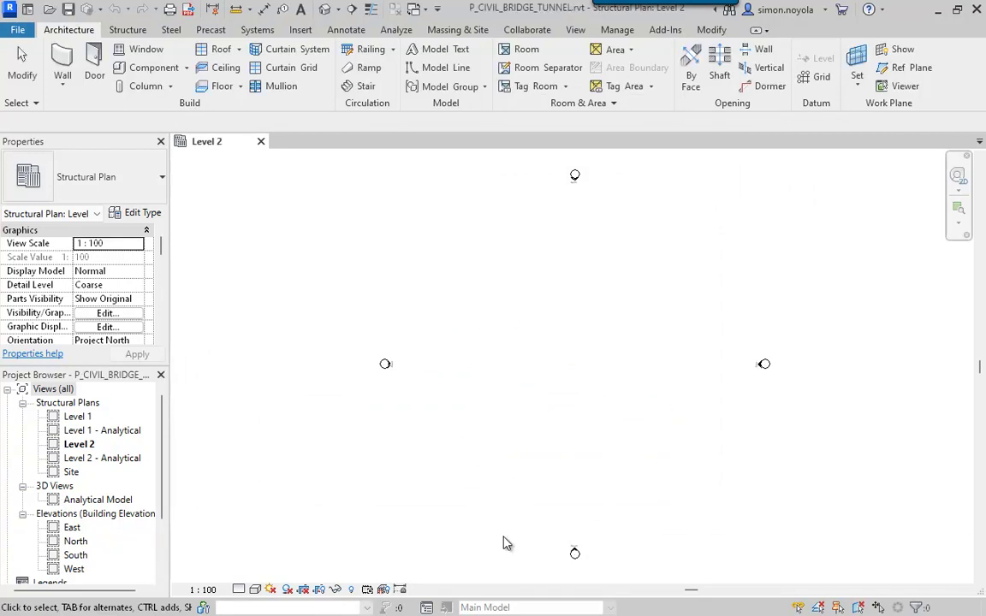
key("alt+Tab")
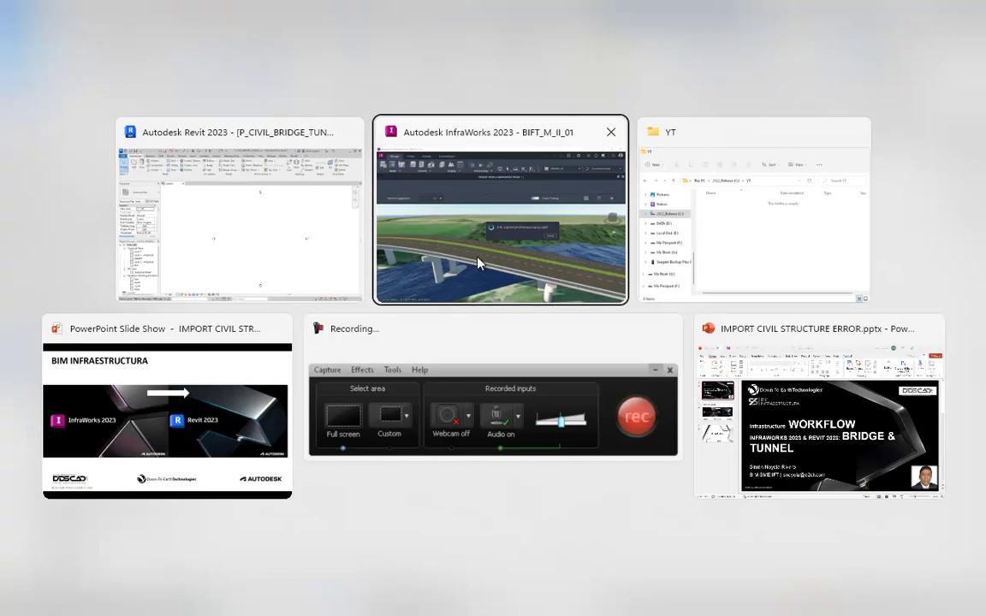
left_click(477, 263)
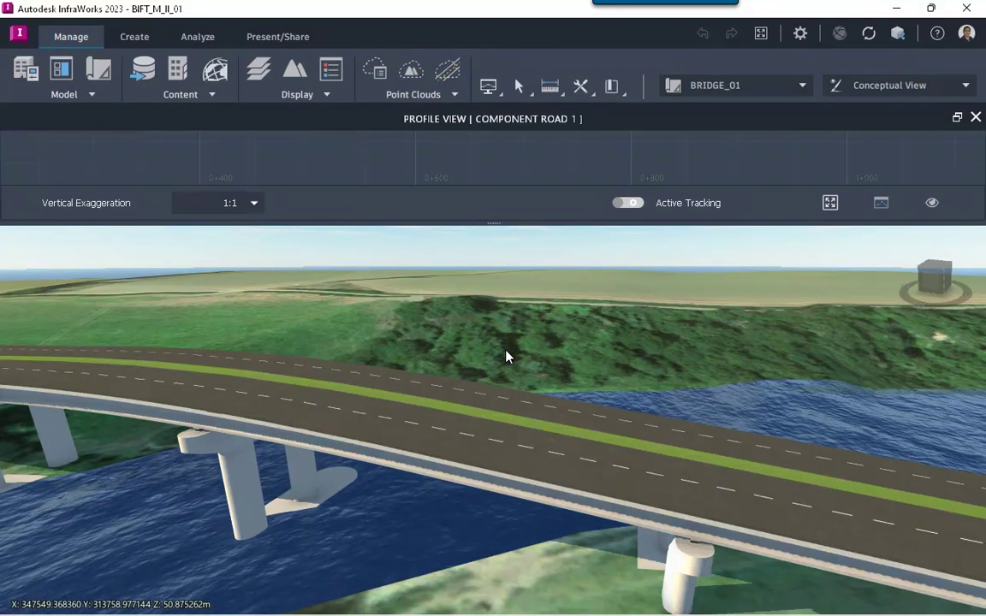
middle_click_drag(508, 357, 494, 452, "shift")
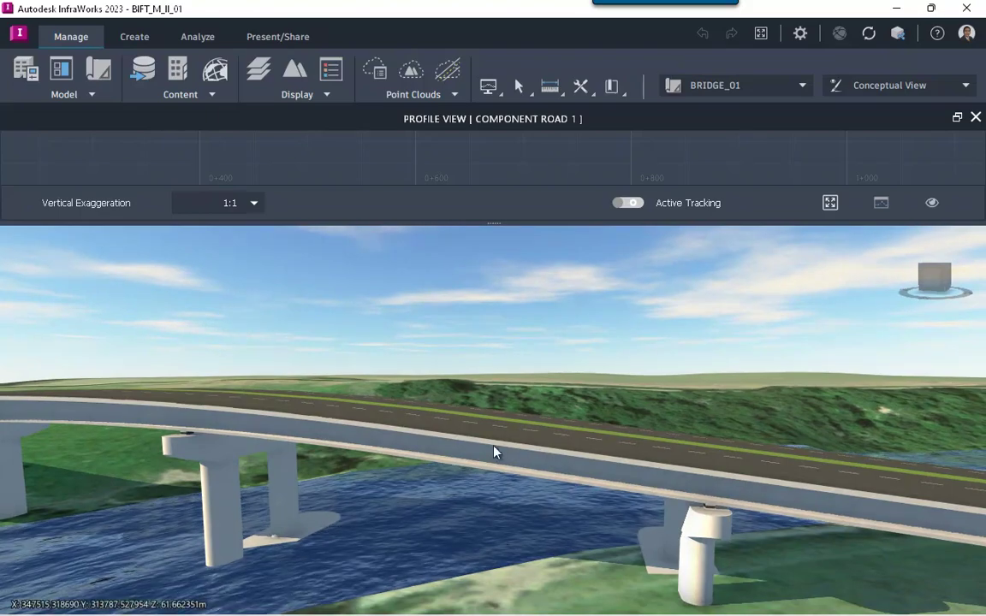
key("alt+Tab")
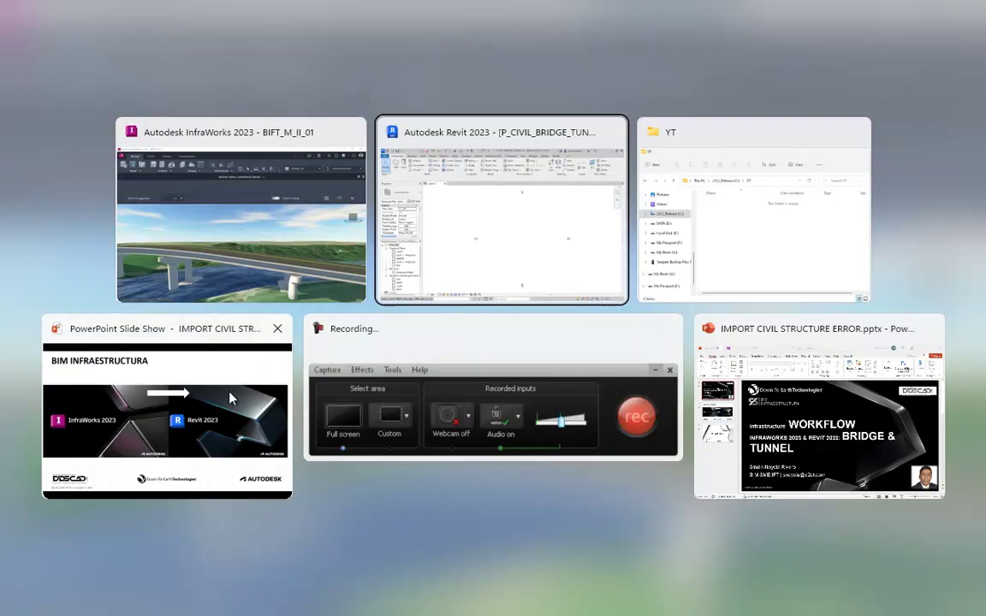
left_click(497, 262)
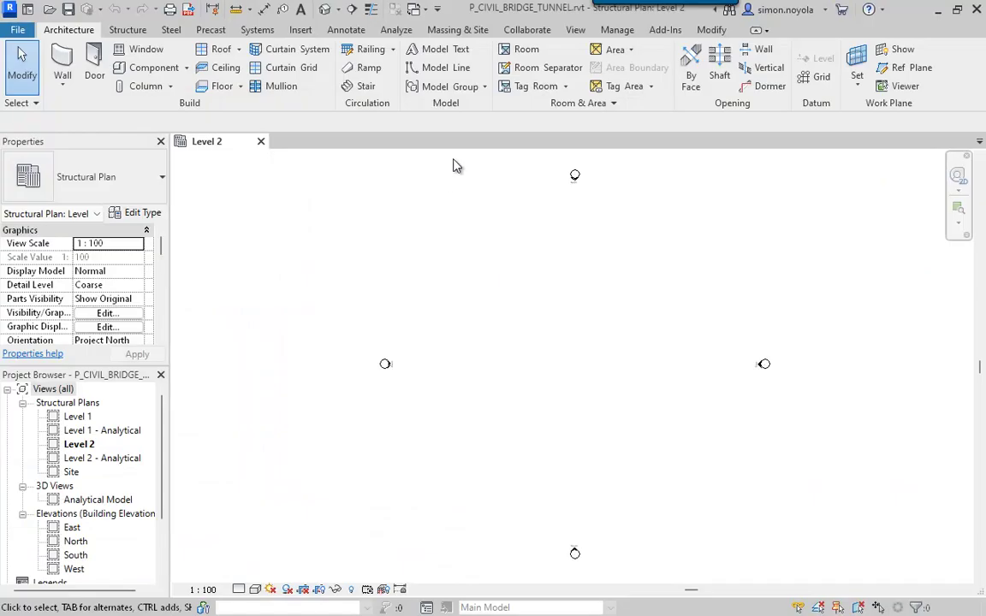
- Import P_CIVIL_BRIDGE.imx from the YT folder with Add-Ins > Import Civil Structures
left_click(660, 31)
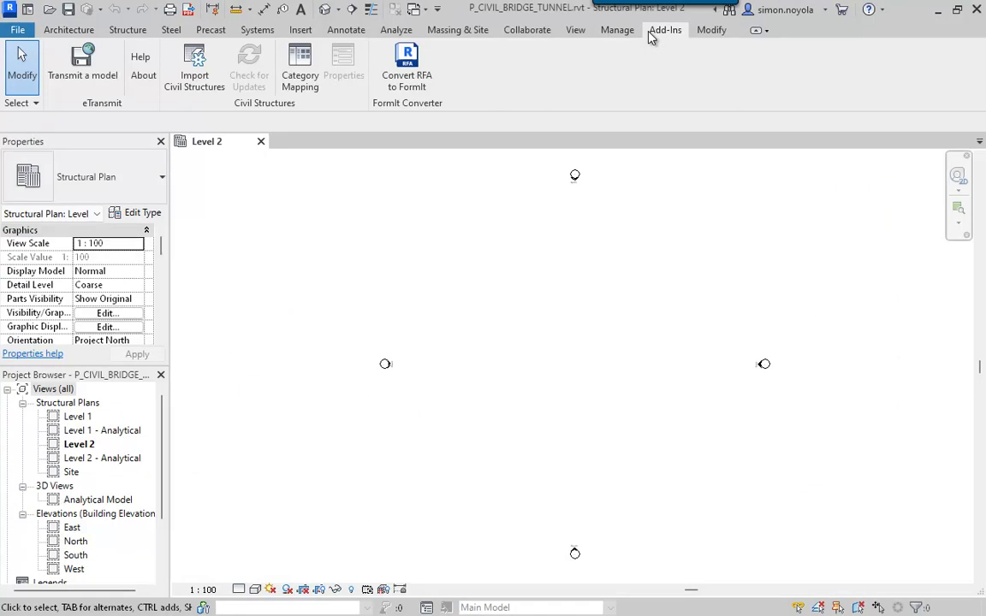
left_click(192, 77)
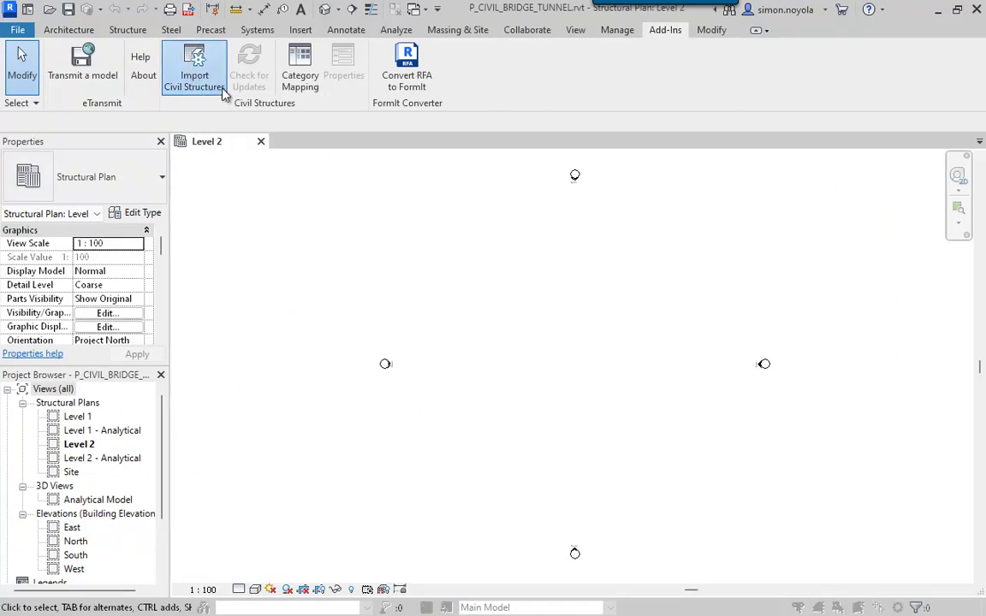
left_click(546, 244)
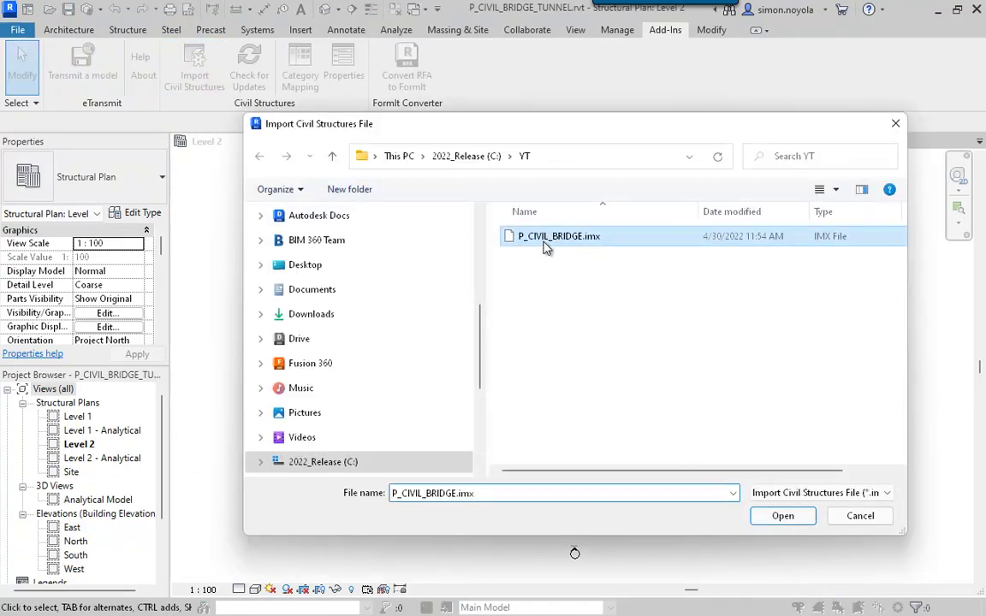
left_click(781, 516)
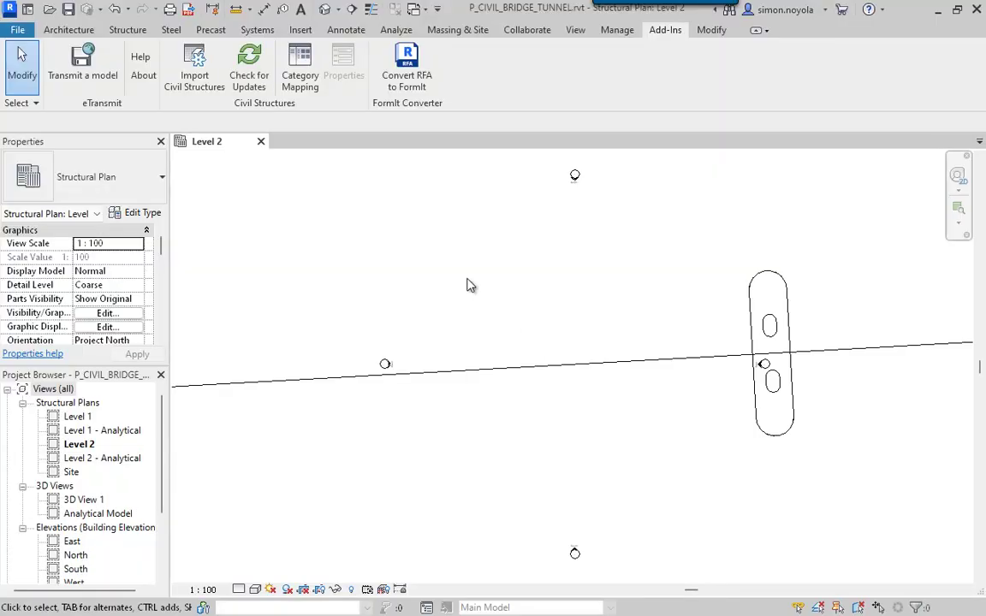
- Open the 3D view and switch its visual style from wireframe to Shaded
left_click(324, 8)
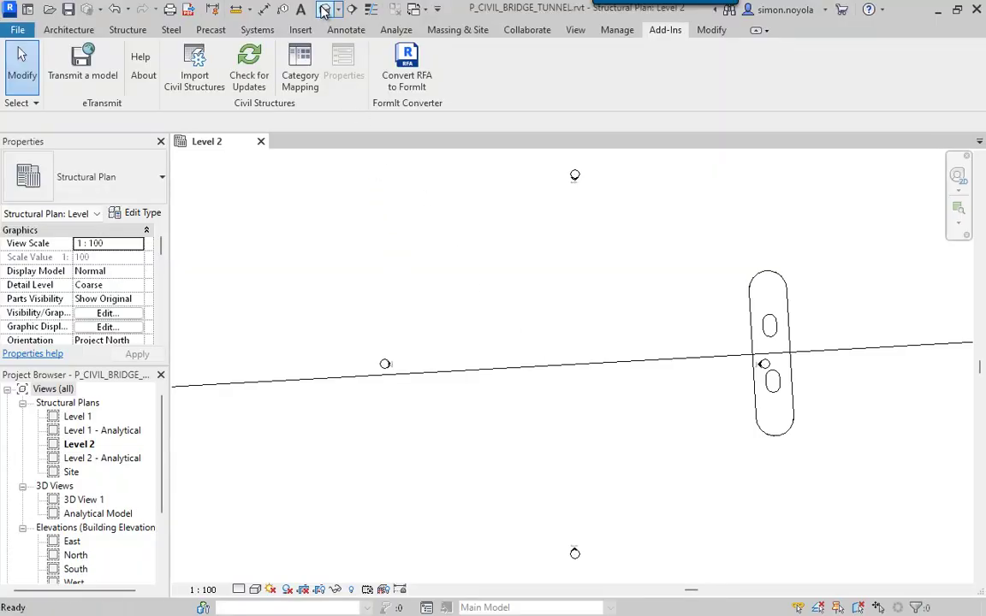
scroll(547, 378, "up", 3)
scroll(563, 379, "up", 2)
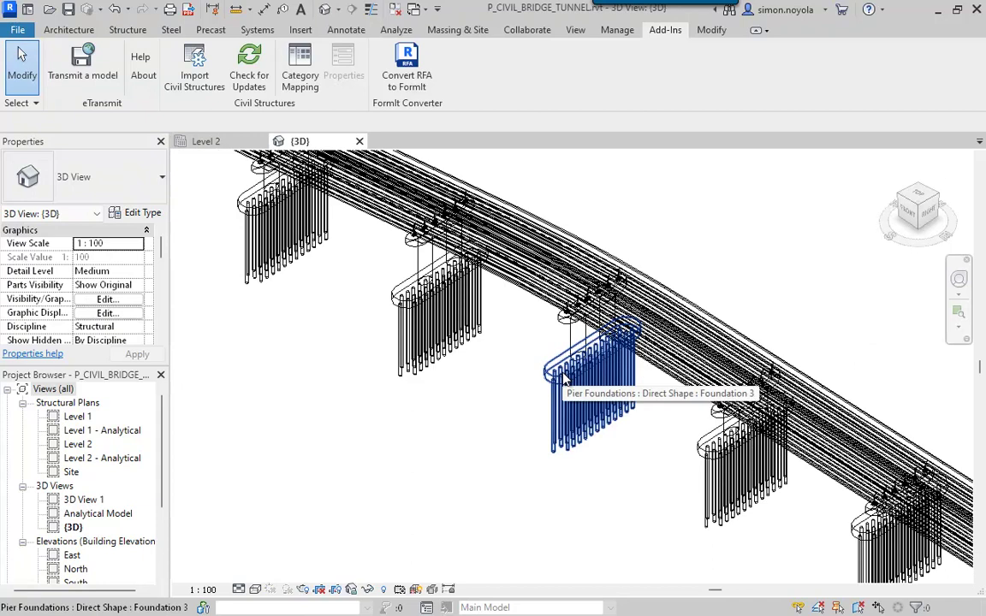
left_click(254, 588)
left_click(292, 541)
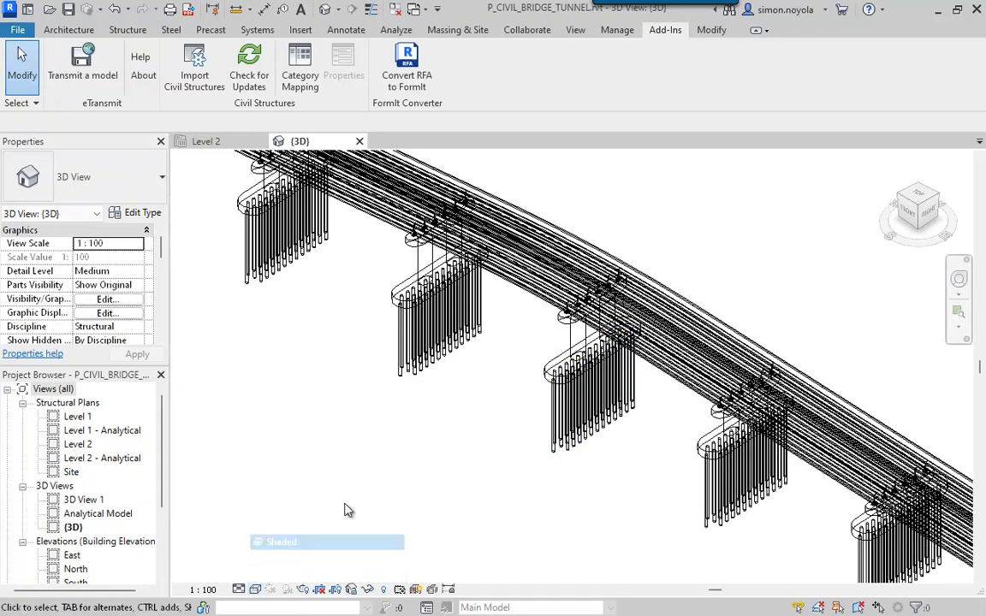
- Orbit and zoom around the bridge to inspect the piers, pile caps and deck girders
middle_click_drag(644, 399, 455, 293, "shift")
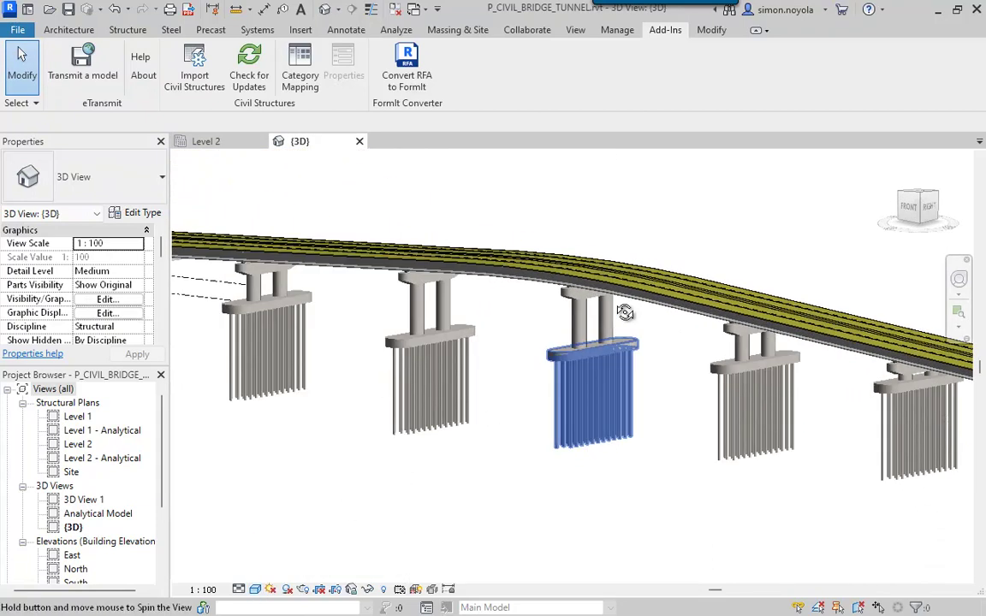
scroll(455, 293, "up", 3)
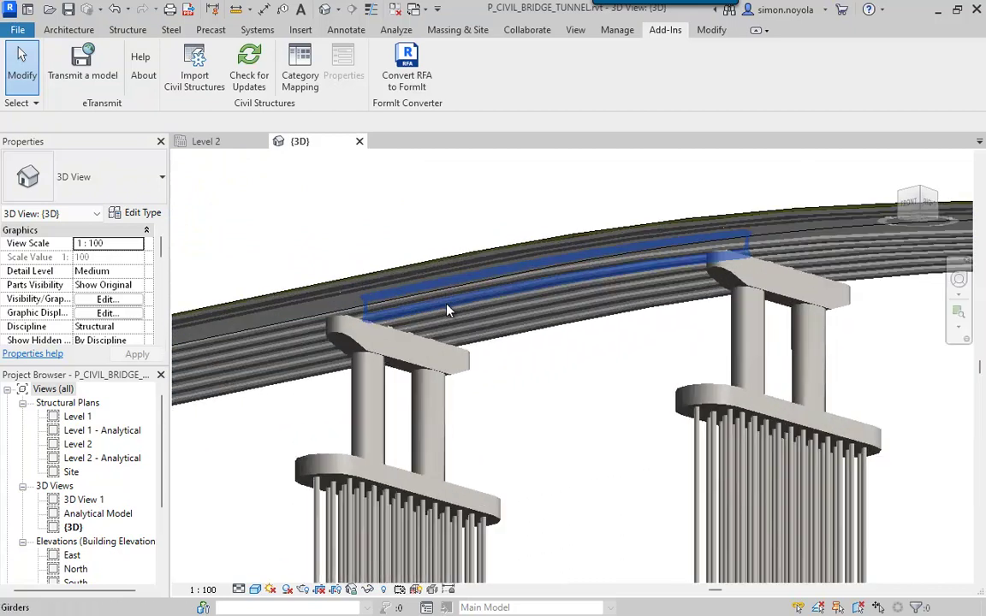
scroll(447, 244, "up", 3)
scroll(446, 308, "up", 2)
middle_click_drag(438, 345, 566, 380, "shift")
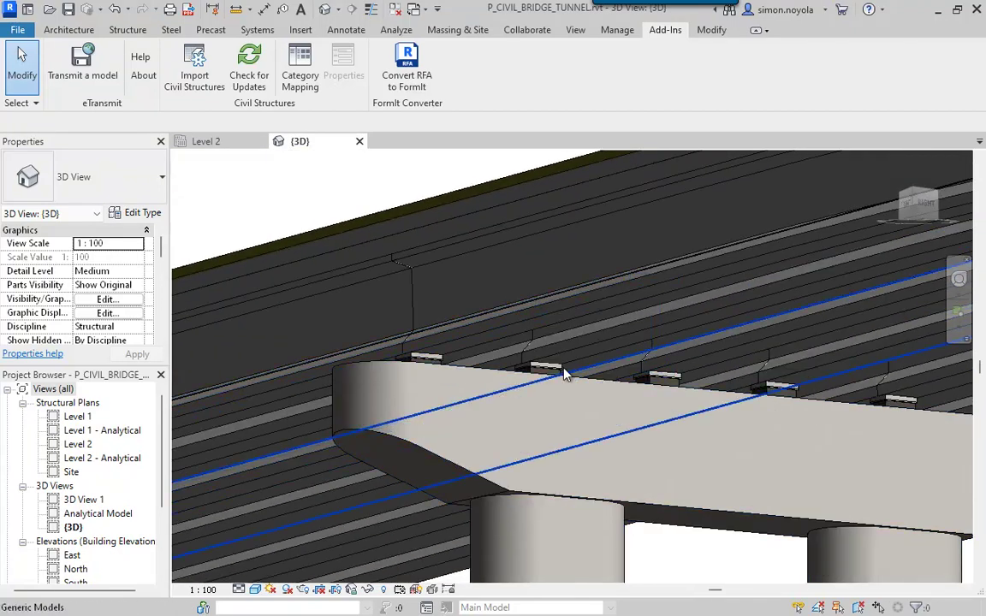
mouse_move(589, 323)
middle_mouse_down("shift")
mouse_move(612, 324)
mouse_move(627, 378)
middle_mouse_up("shift")
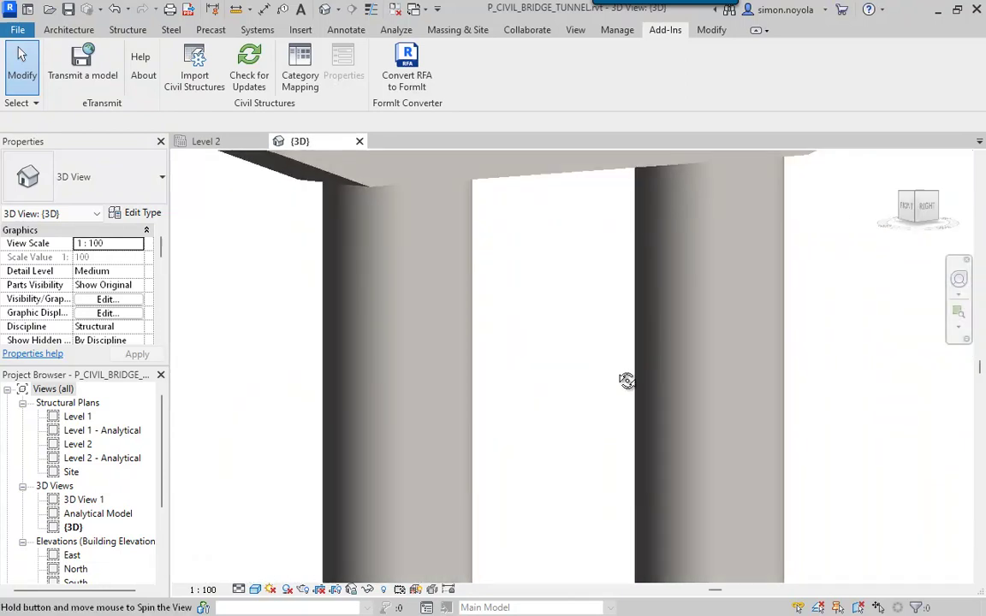
scroll(627, 378, "down", 3)
scroll(657, 412, "down", 2)
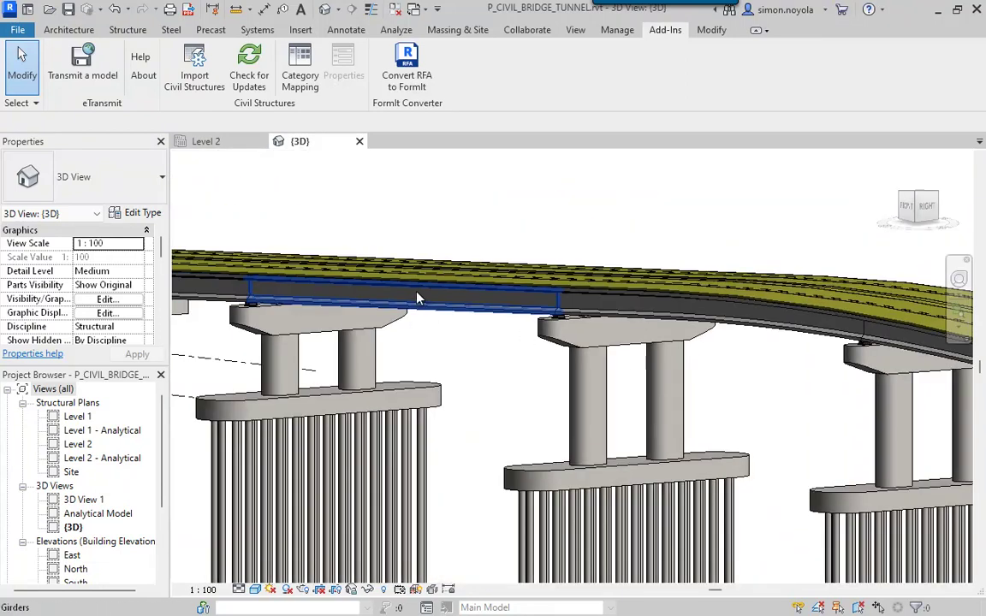
mouse_move(764, 317)
middle_mouse_down("shift")
mouse_move(669, 352)
mouse_move(810, 352)
mouse_move(788, 364)
mouse_move(776, 347)
middle_mouse_up("shift")
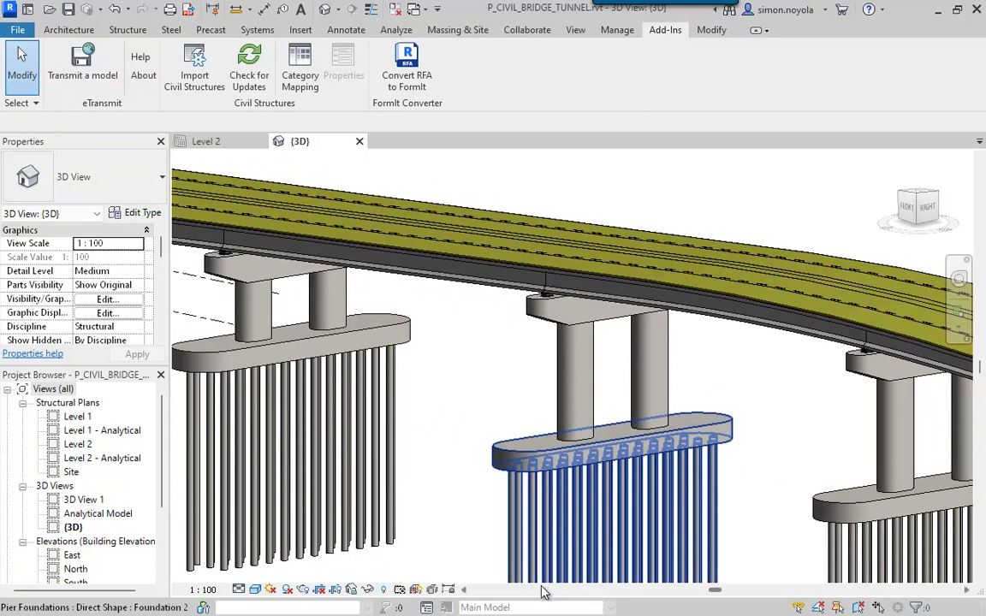
- Back in InfraWorks, zoom in on the tunnel, select it and bring up its context options
key("alt")
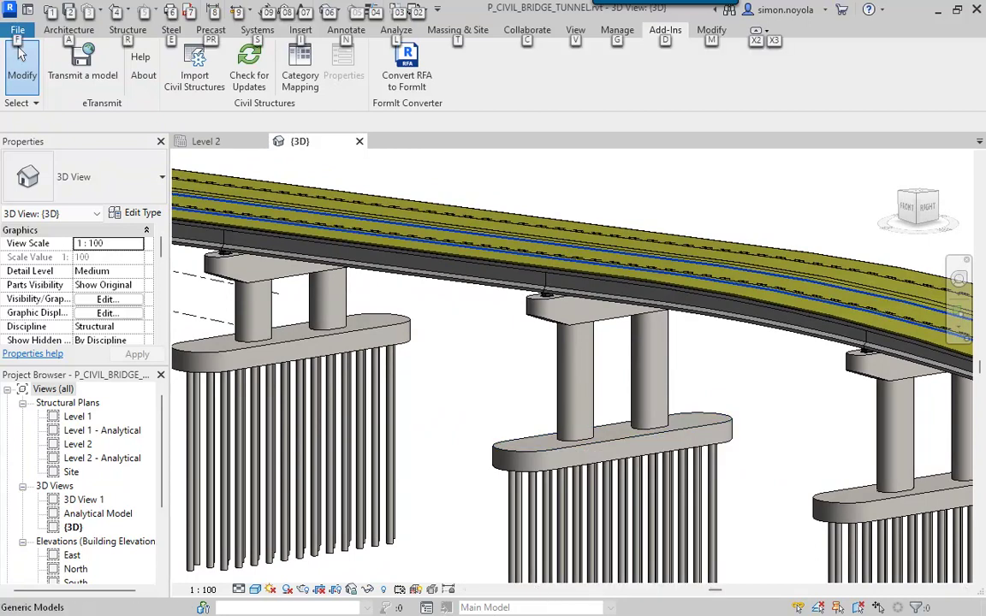
key("alt+Tab")
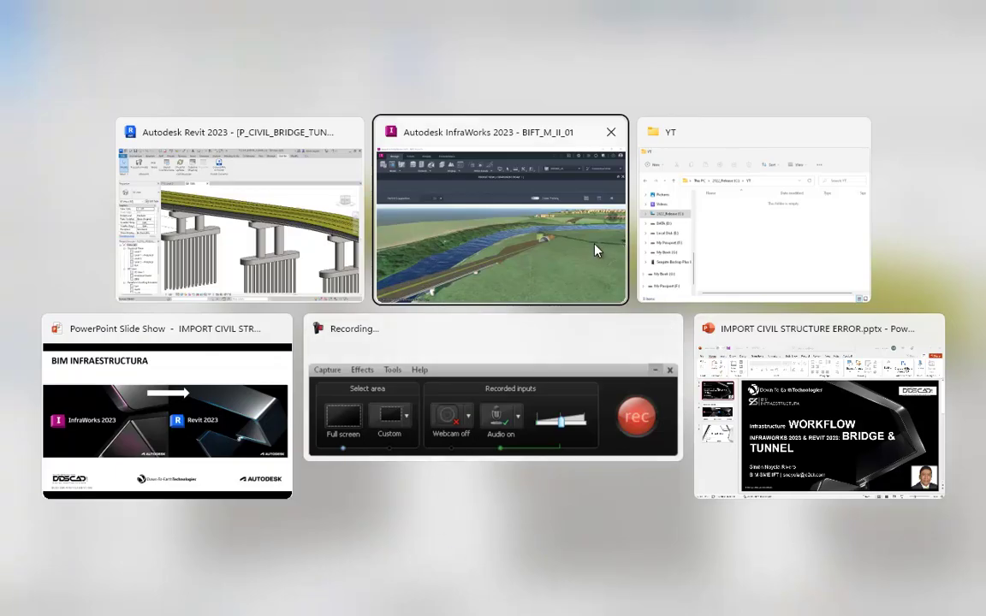
scroll(700, 369, "up", 3)
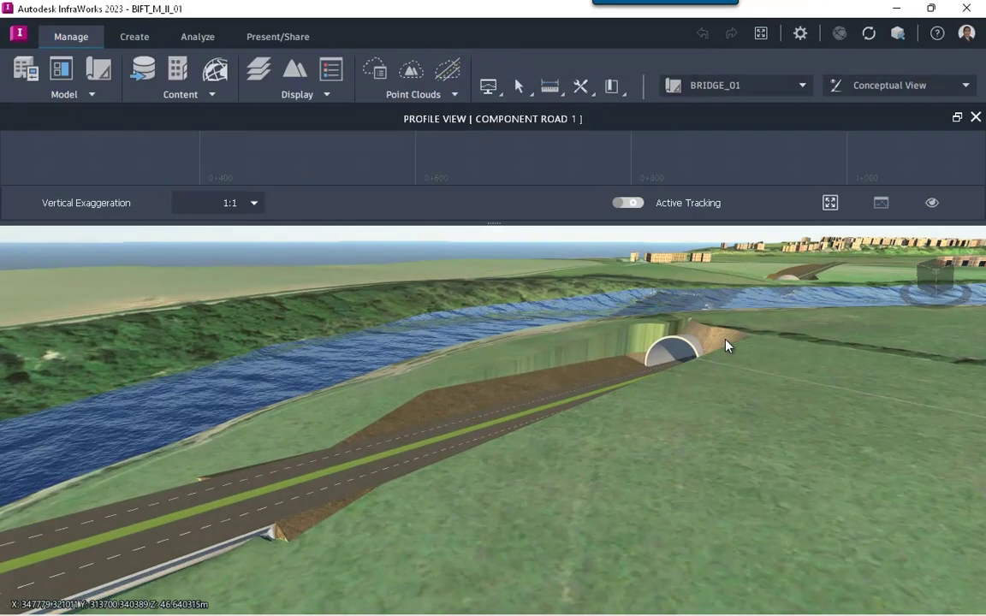
scroll(731, 374, "up", 2)
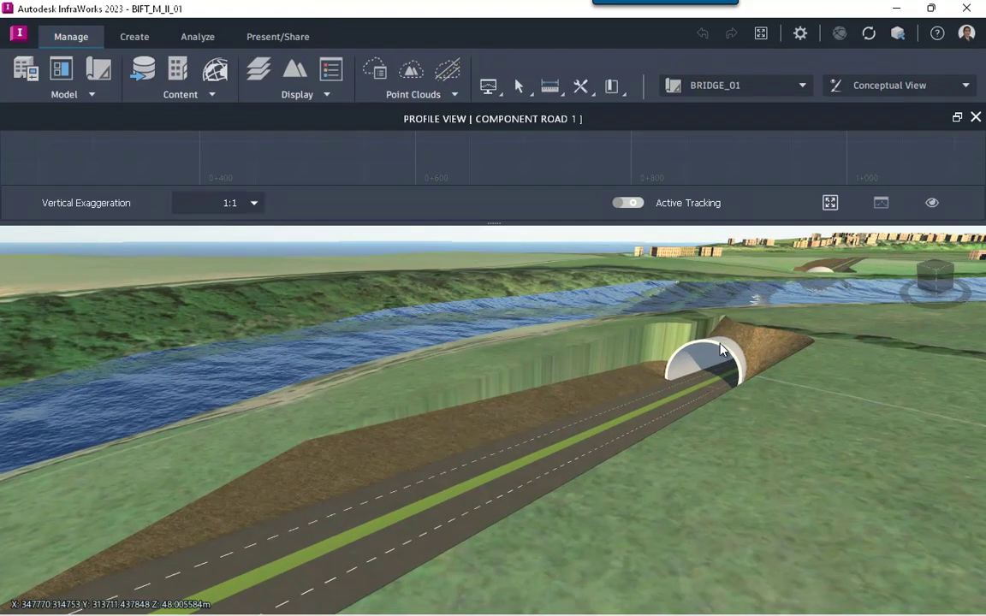
left_click(717, 349)
right_click(716, 348)
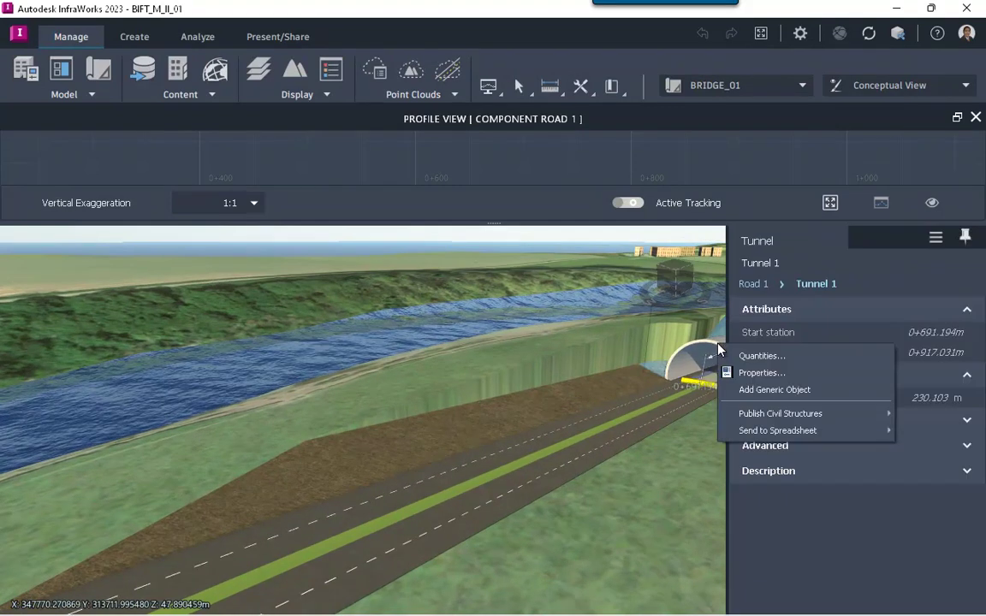
- Publish the tunnel as a new civil structure file, Tunnel1.imx, in C:\YT
mouse_move(780, 413)
left_click(588, 425)
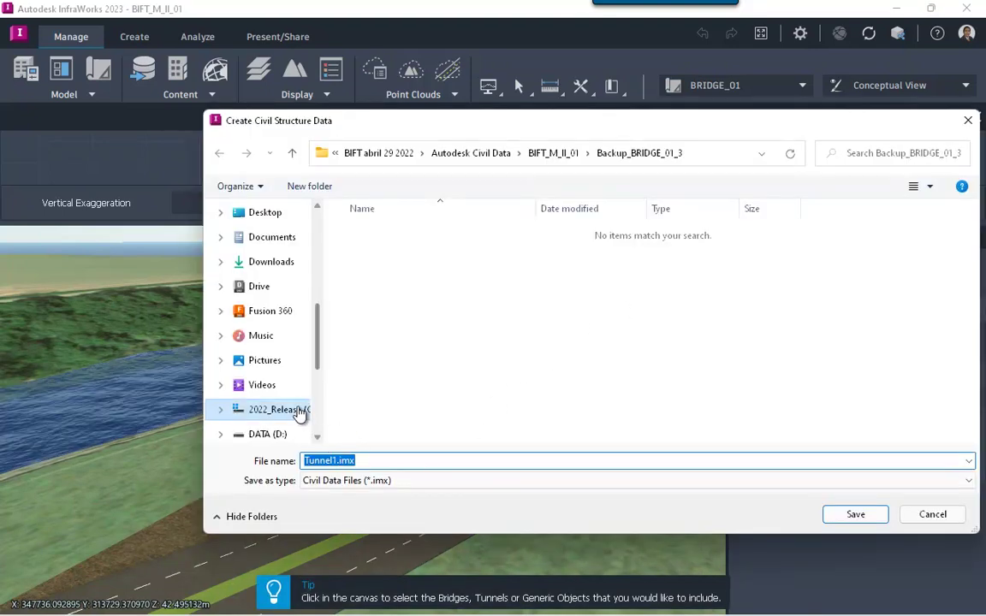
left_click(299, 408)
left_click_drag(970, 248, 970, 419)
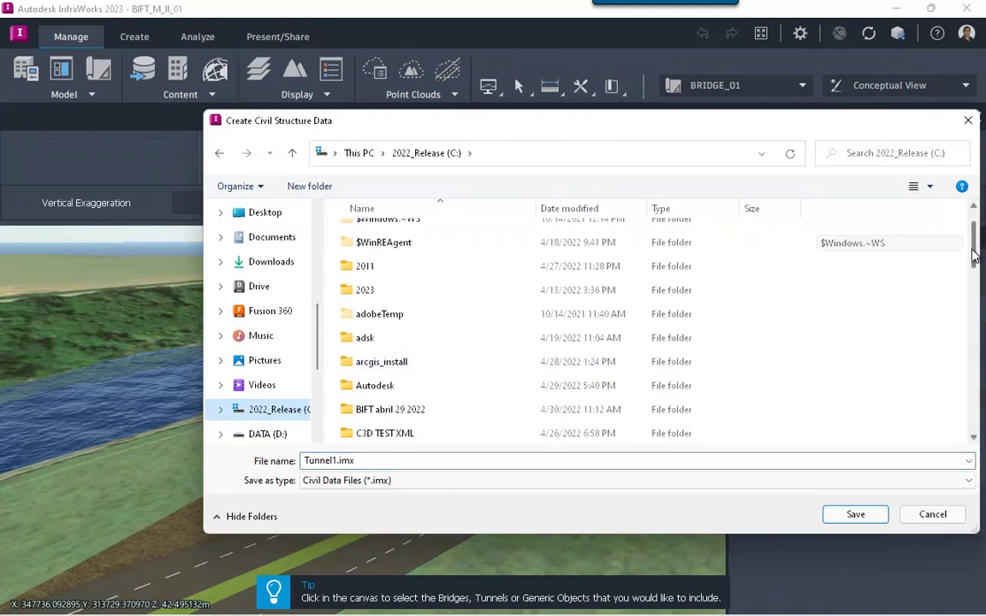
double_click(372, 436)
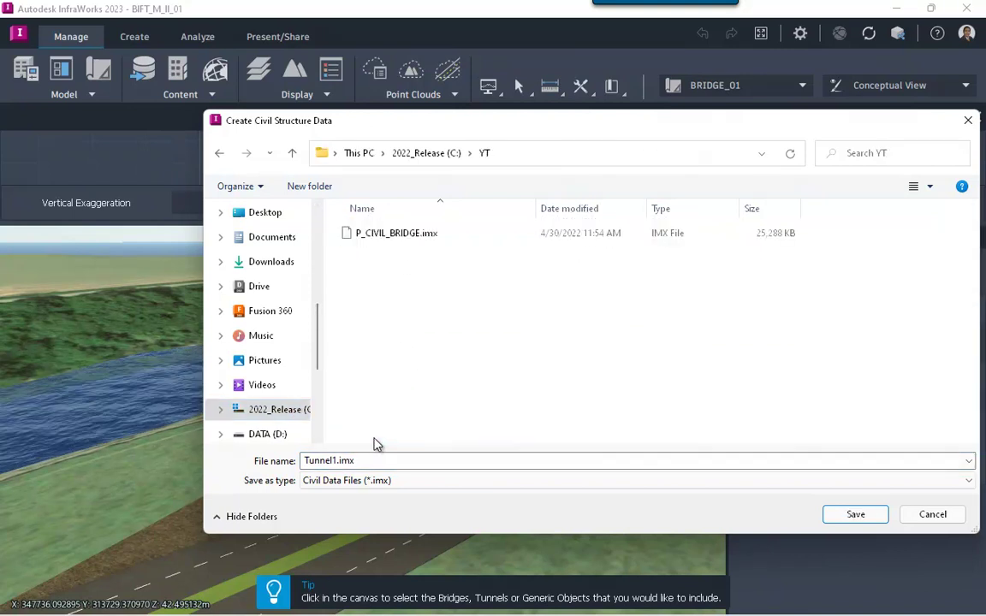
left_click(863, 517)
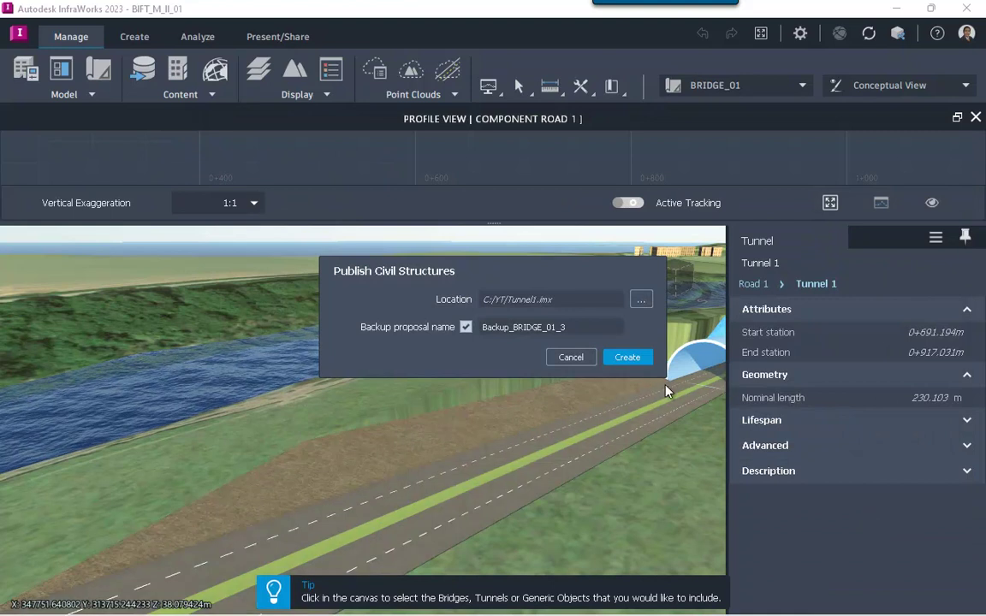
left_click(607, 359)
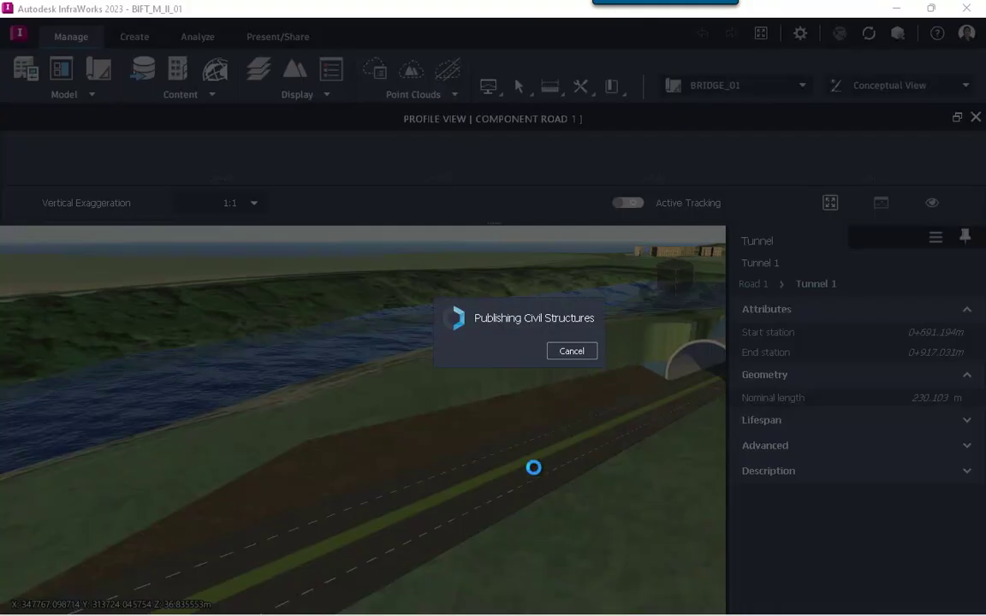
scroll(550, 404, "down", 2)
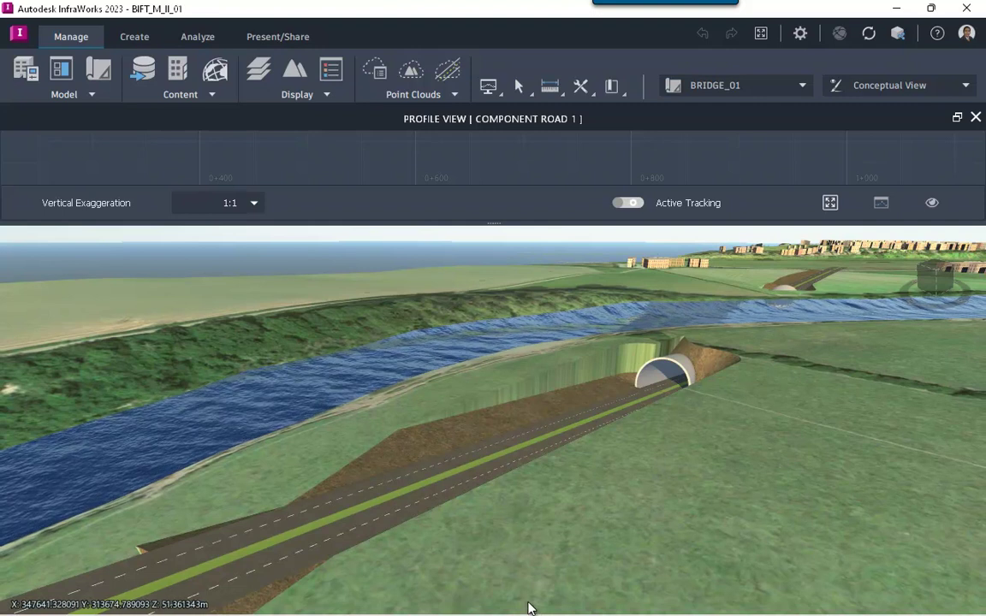
key("super+Tab")
- In the Revit bridge project, import Tunnel1.imx from the YT folder via Import Civil Structures
left_click(409, 285)
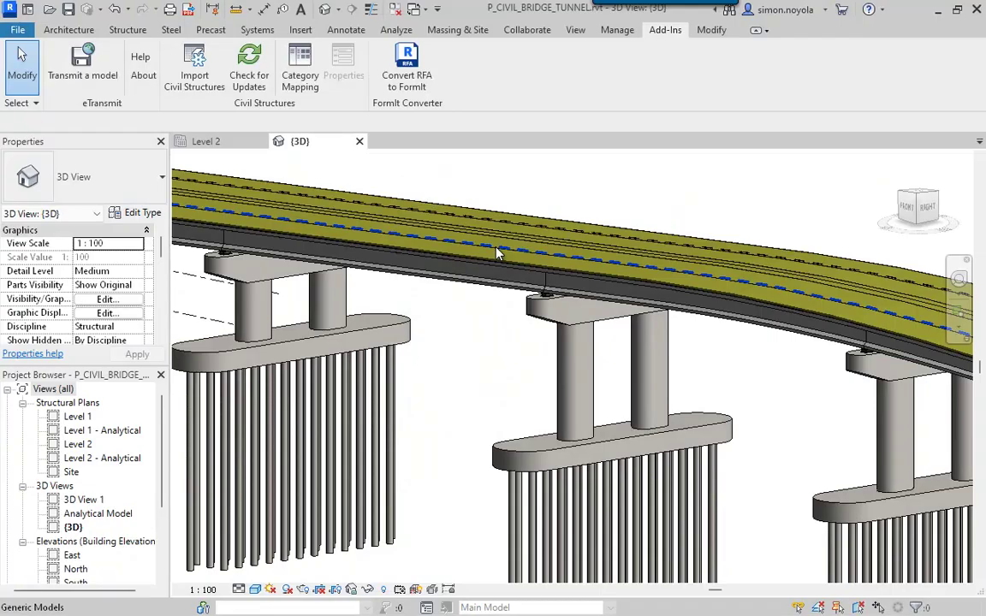
middle_click_drag(450, 240, 526, 372, "shift")
scroll(526, 373, "down", 3)
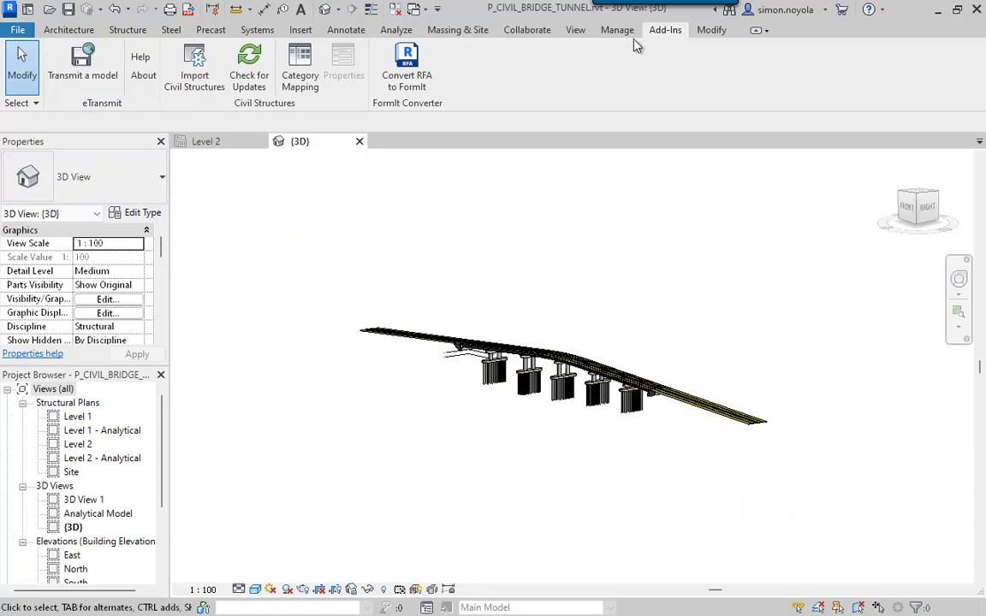
left_click(196, 76)
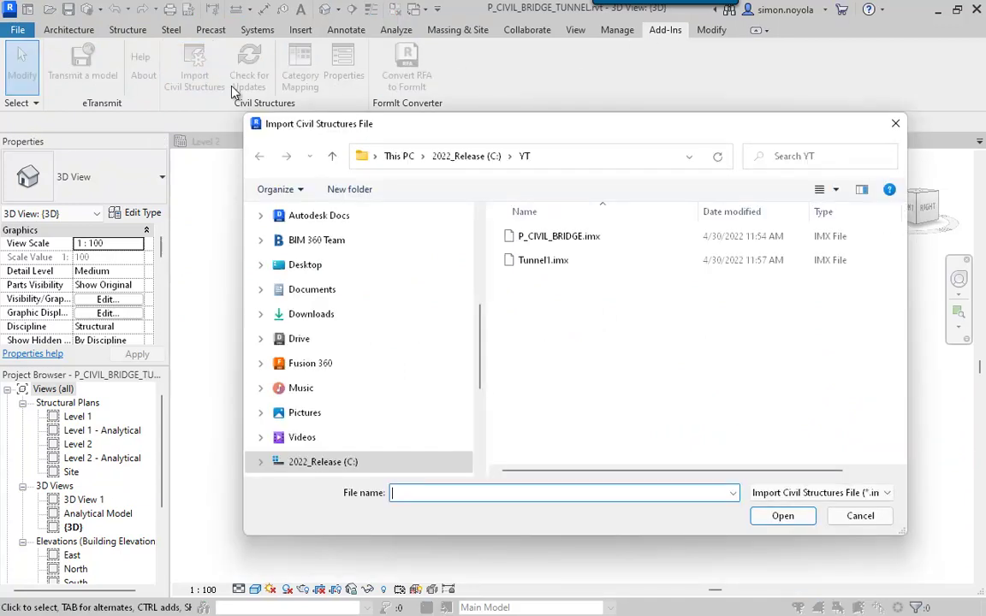
left_click(550, 264)
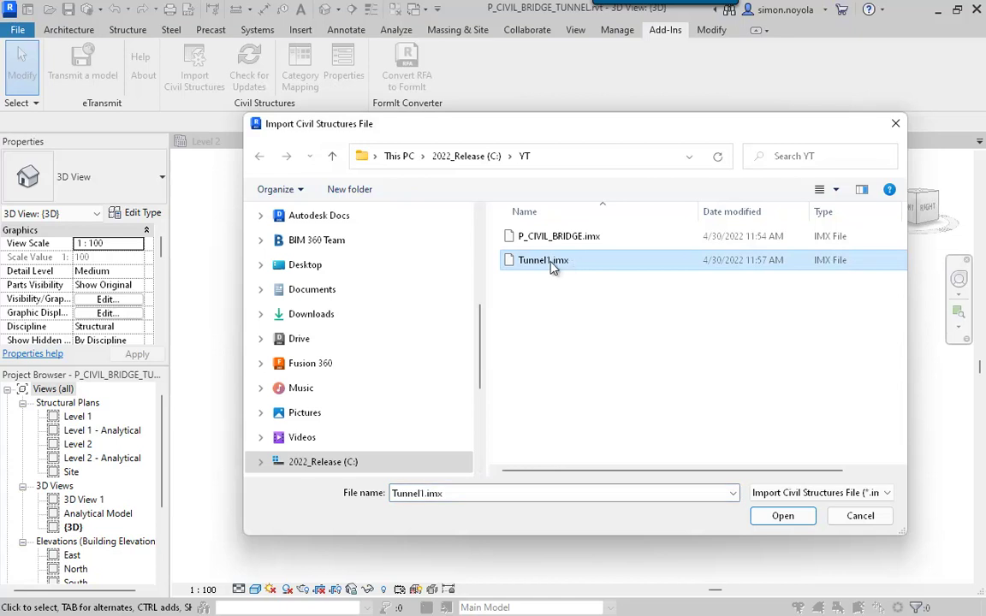
left_click(793, 518)
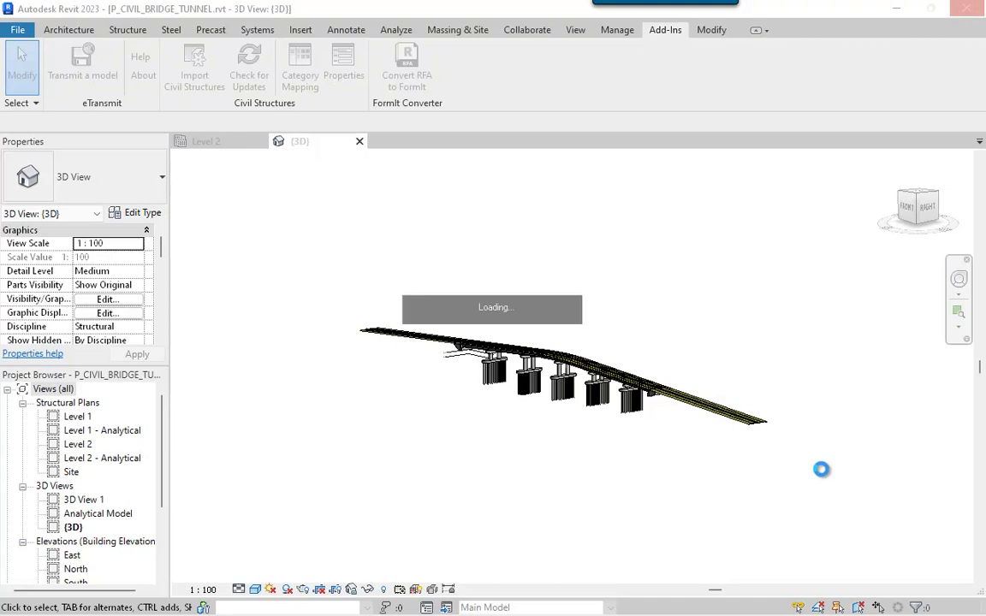
- Orbit and zoom to a close-up of the imported tunnel entrance beside the bridge
key("alt")
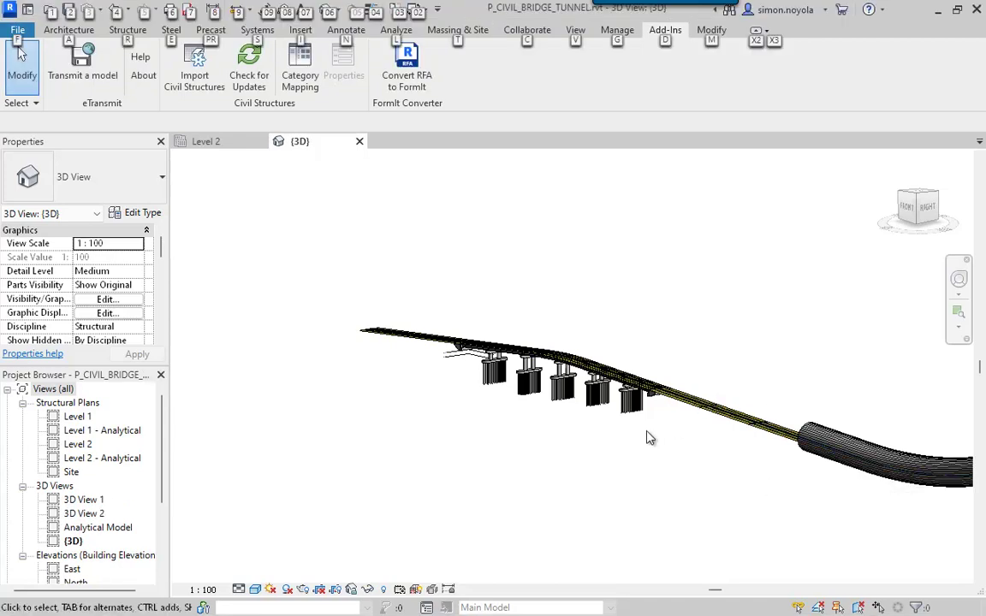
mouse_move(671, 448)
middle_mouse_down("shift")
mouse_move(867, 446)
mouse_move(893, 478)
middle_mouse_up("shift")
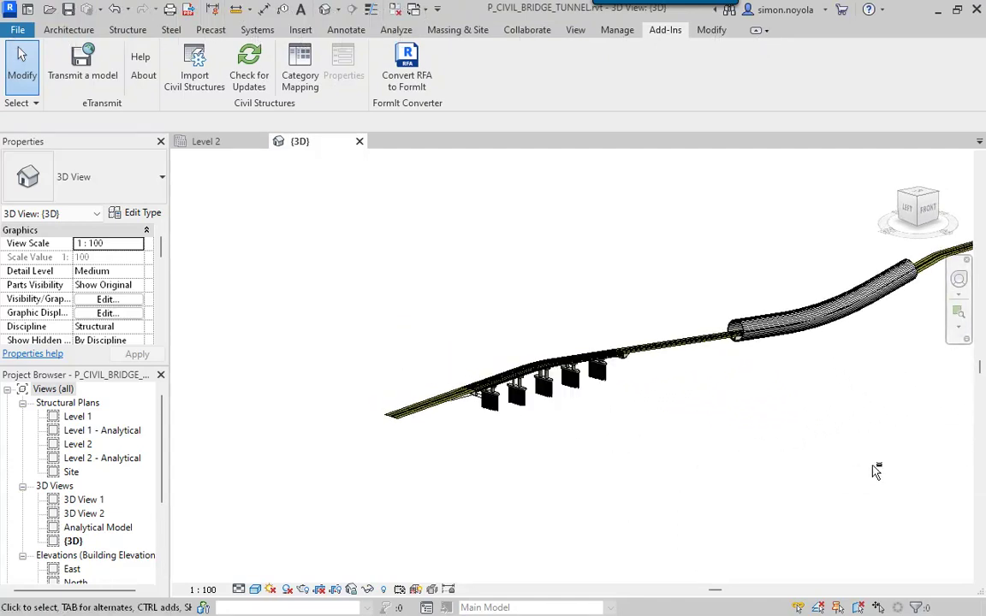
scroll(765, 333, "up", 3)
scroll(765, 333, "up", 3)
scroll(751, 345, "up", 2)
middle_click_drag(540, 311, 699, 359, "shift")
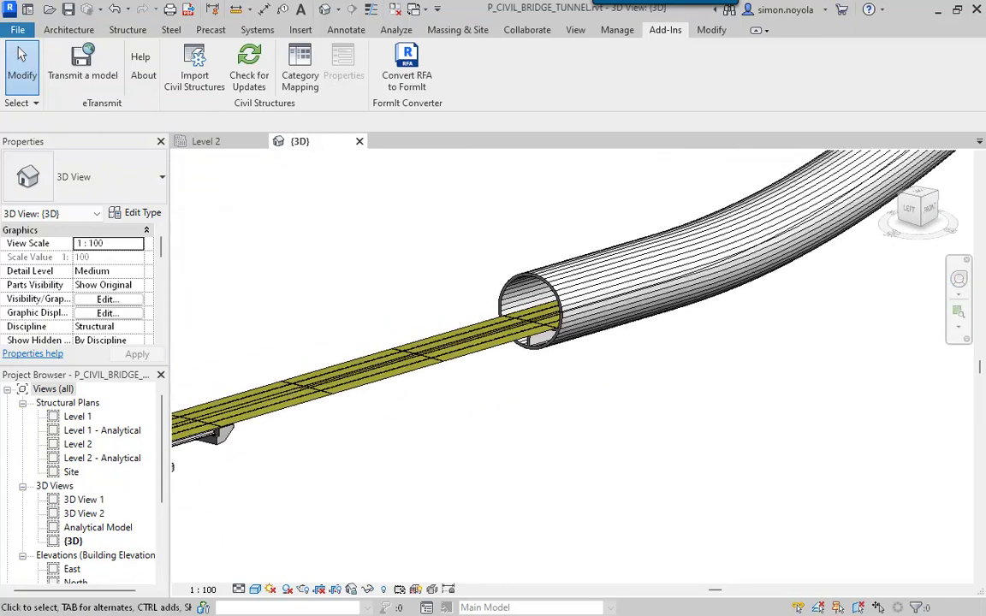
- Switch to the PowerPoint slide show and advance to the 'Thank You!' slide
key("super+Tab")
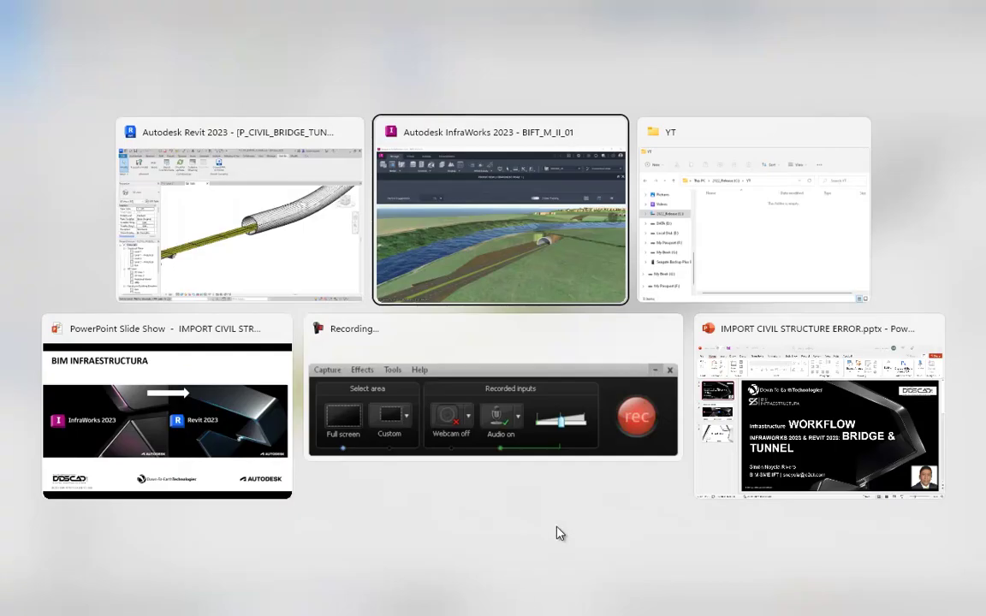
left_click(249, 380)
left_click(420, 349)
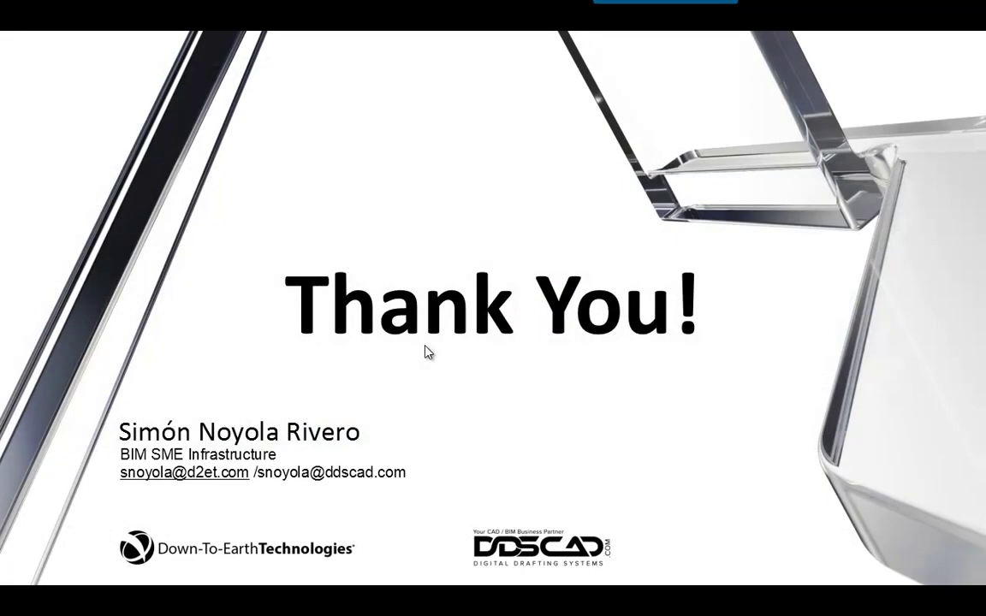